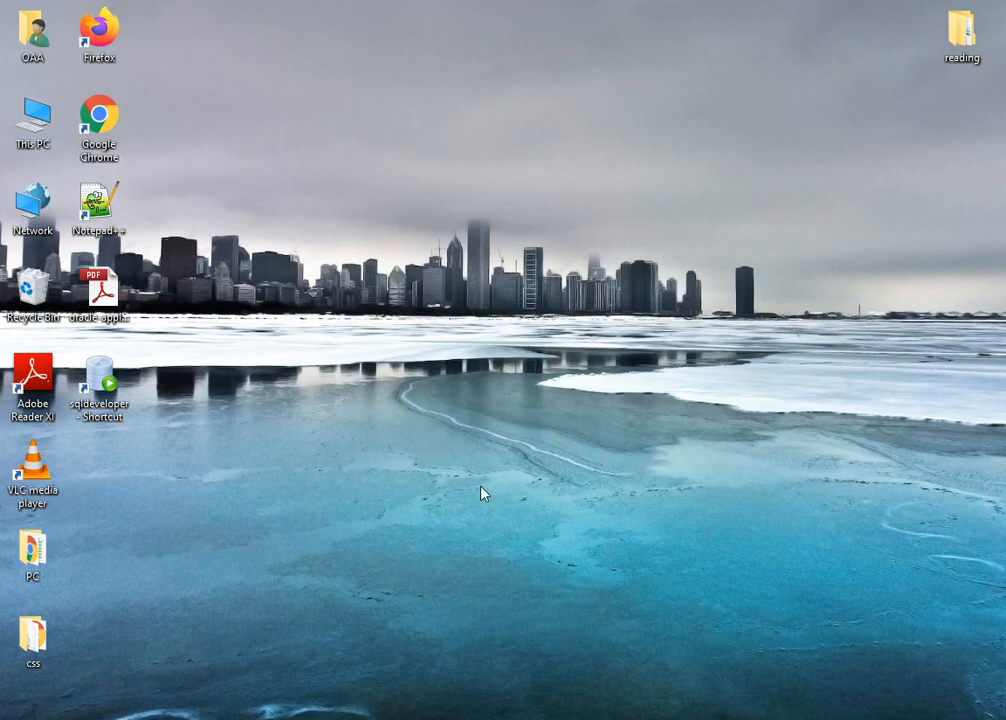
# - Select both DMP files in the C:\database folder, then hide the window to show the desktop
pyautogui.click(690, 718)
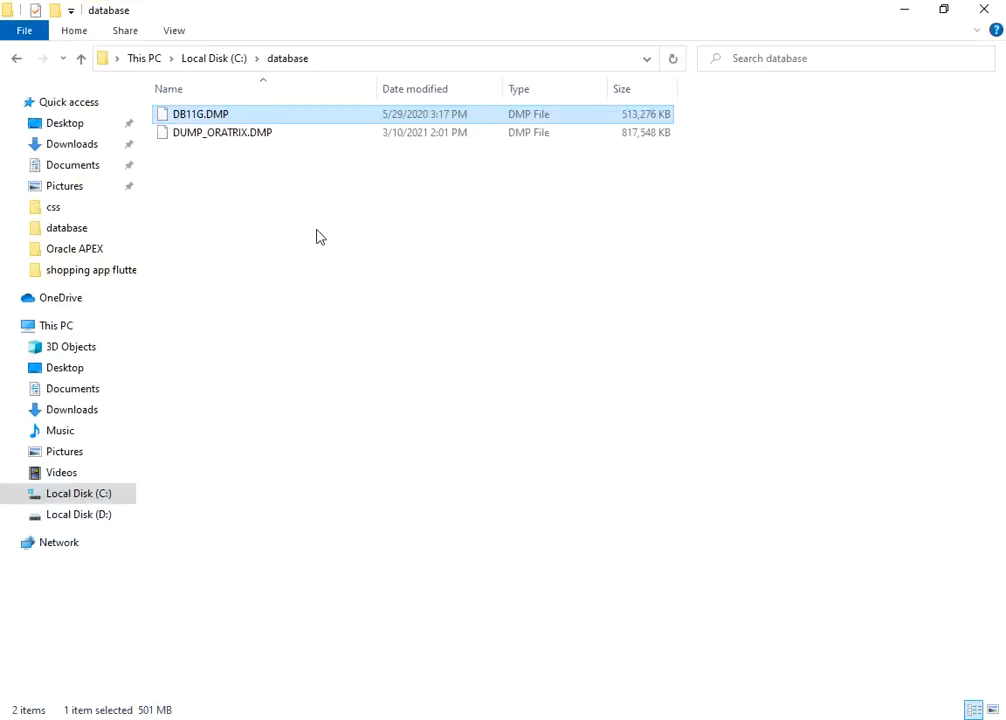
pyautogui.click(295, 217)
pyautogui.moveTo(293, 216); pyautogui.dragTo(184, 86)
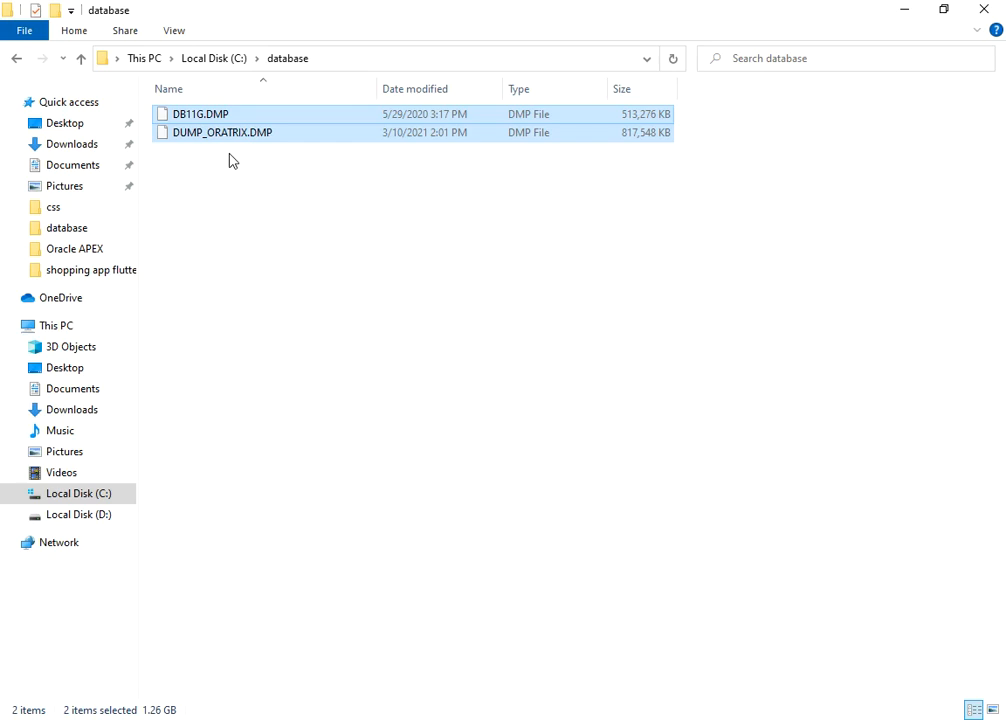
pyautogui.press('super+d')
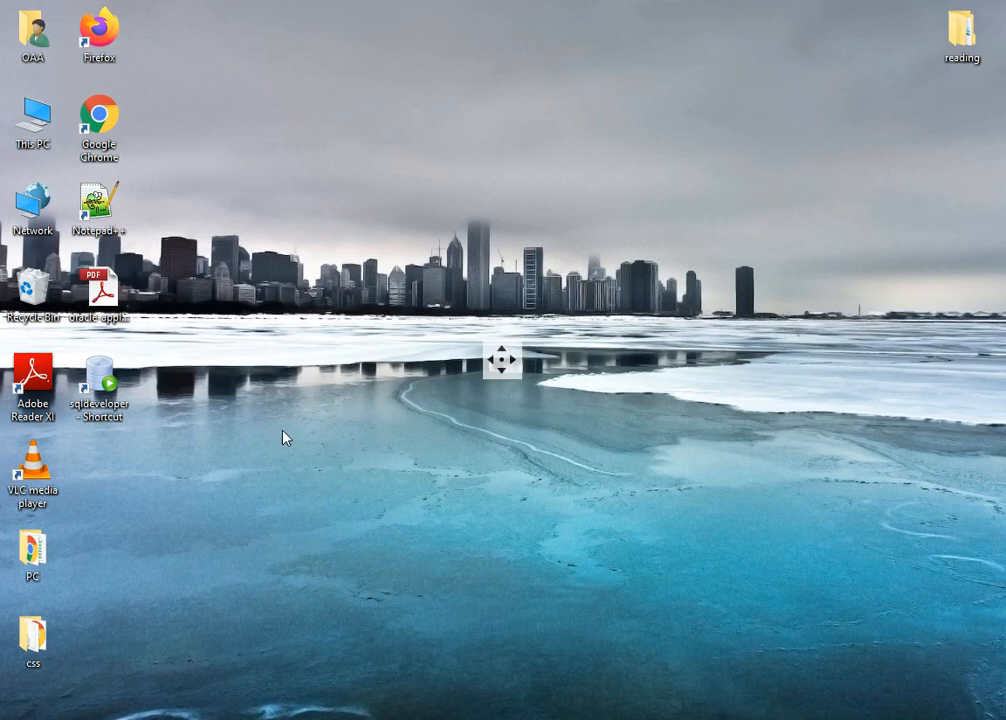
# - Launch SQL Developer and remove the oratrix connection from the DBA connections
pyautogui.doubleClick(122, 404)
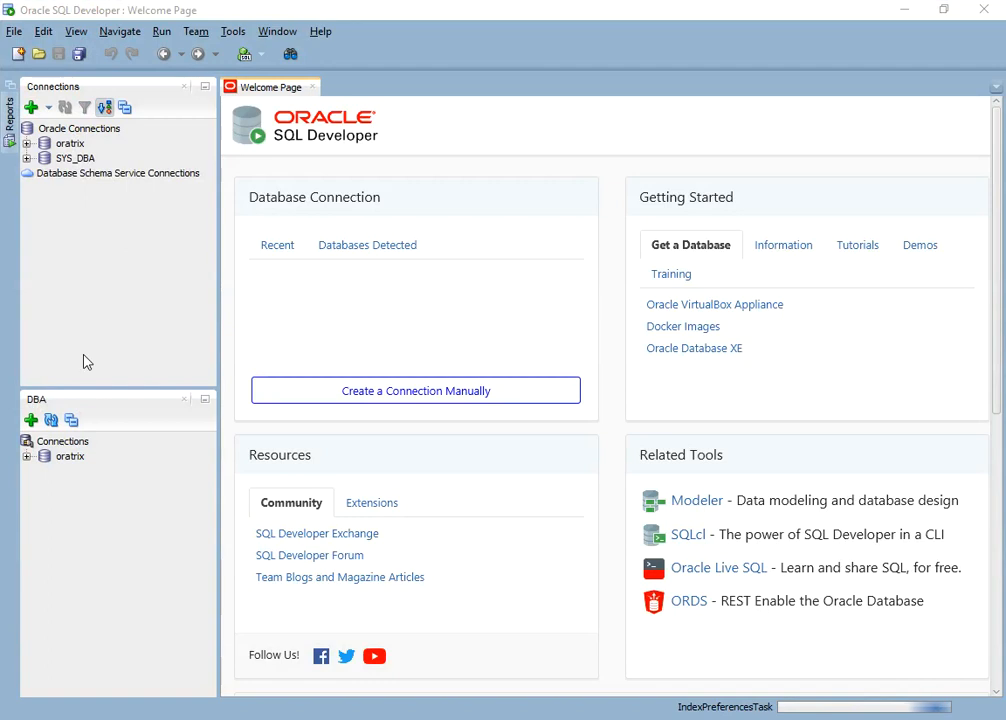
pyautogui.click(72, 460)
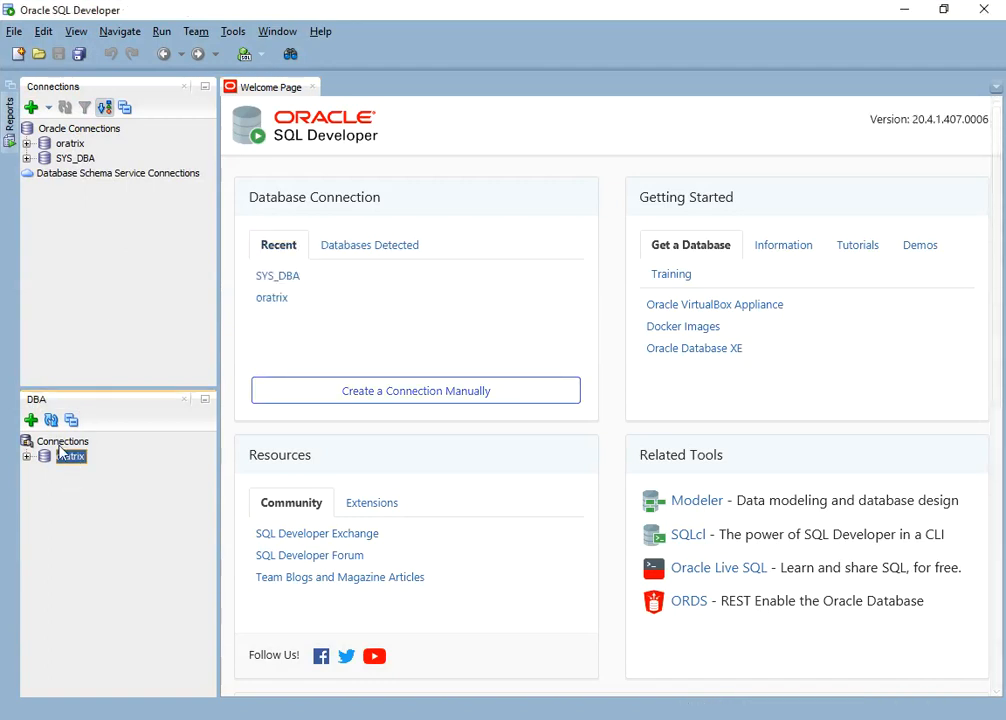
pyautogui.rightClick(70, 463)
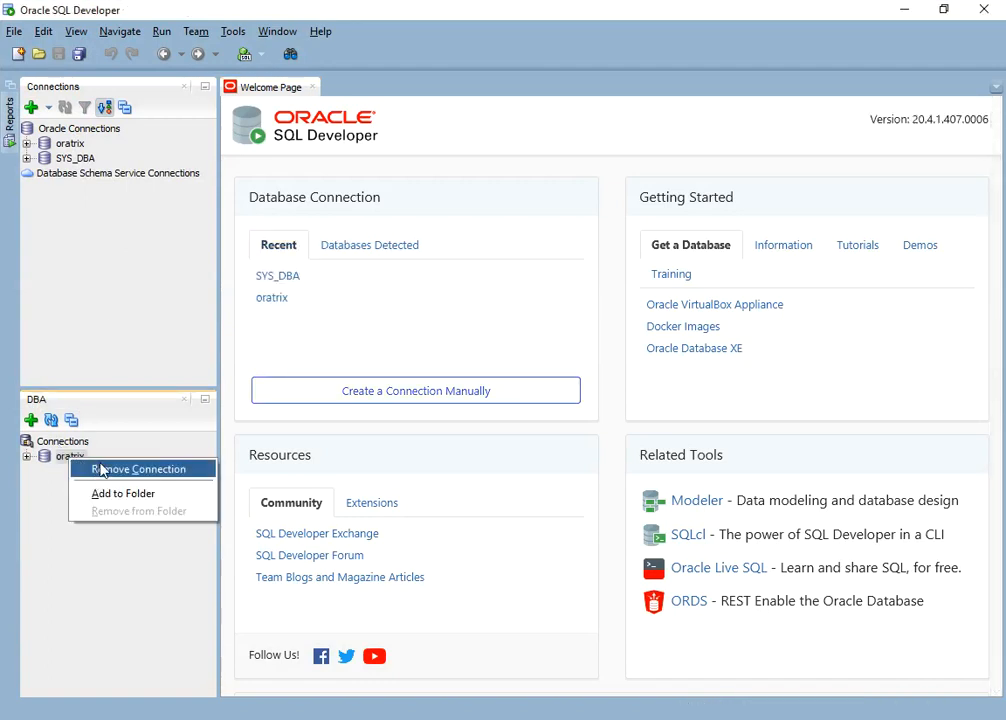
pyautogui.click(101, 469)
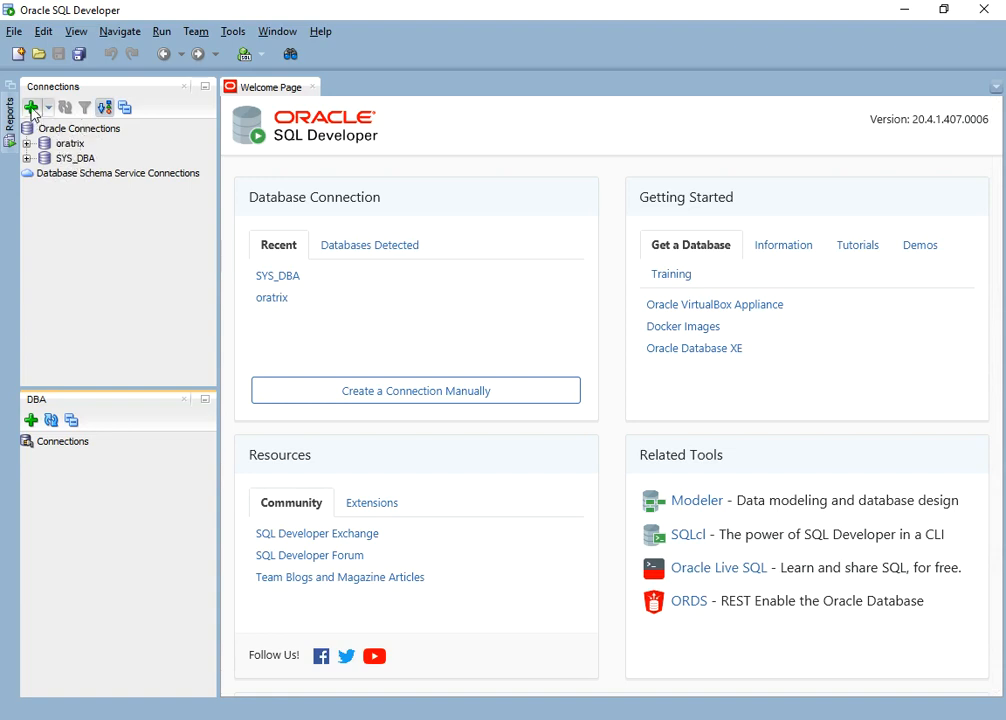
pyautogui.click(64, 158)
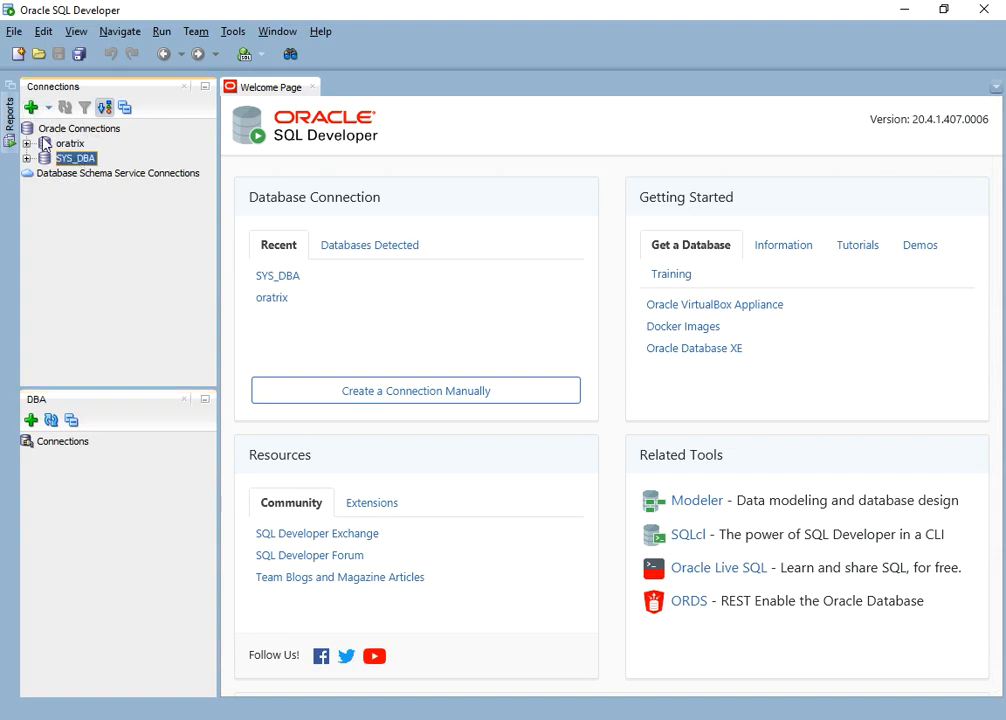
pyautogui.click(35, 112)
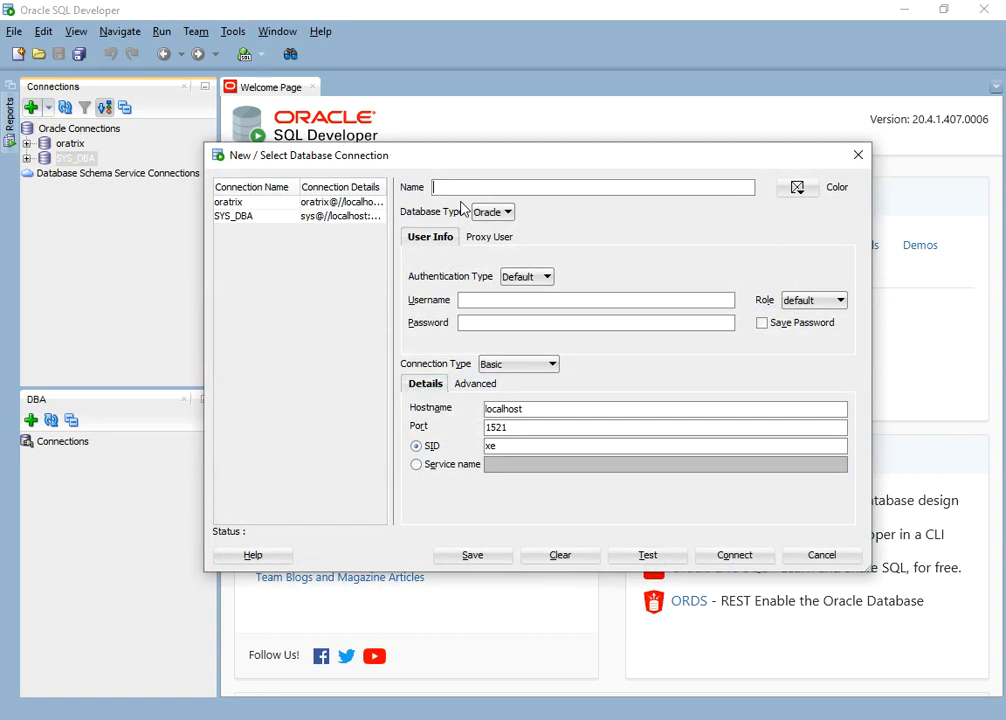
pyautogui.write('dba')
pyautogui.press('Tab')
pyautogui.click(496, 301)
pyautogui.write('sys')
pyautogui.press('Tab')
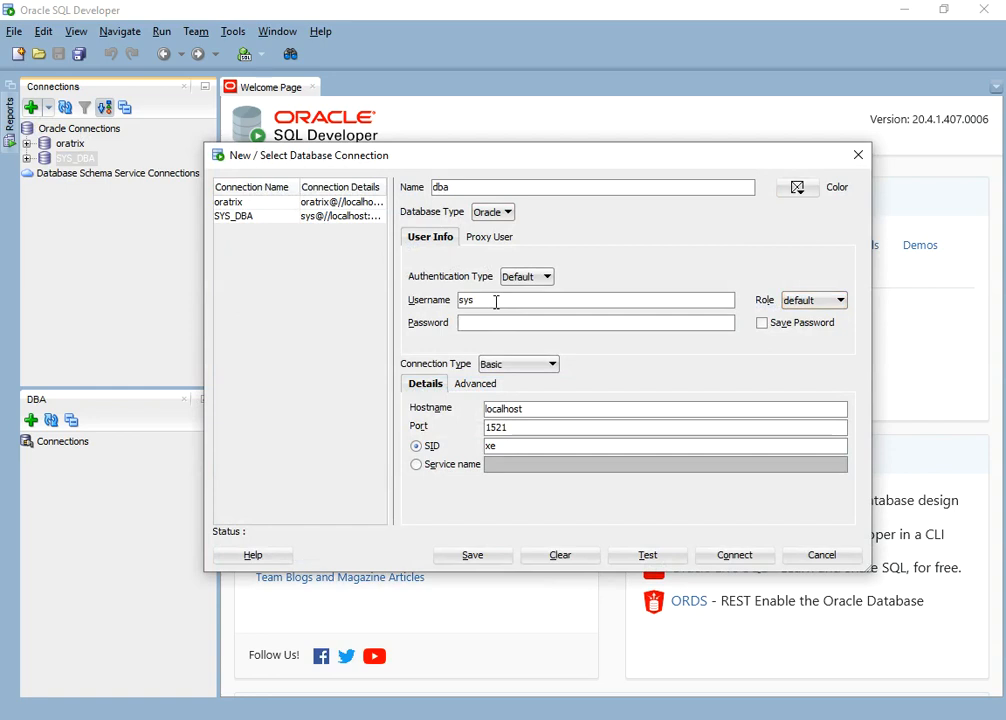
pyautogui.write('••••••')
pyautogui.press('Tab')
pyautogui.click(809, 304)
pyautogui.click(800, 331)
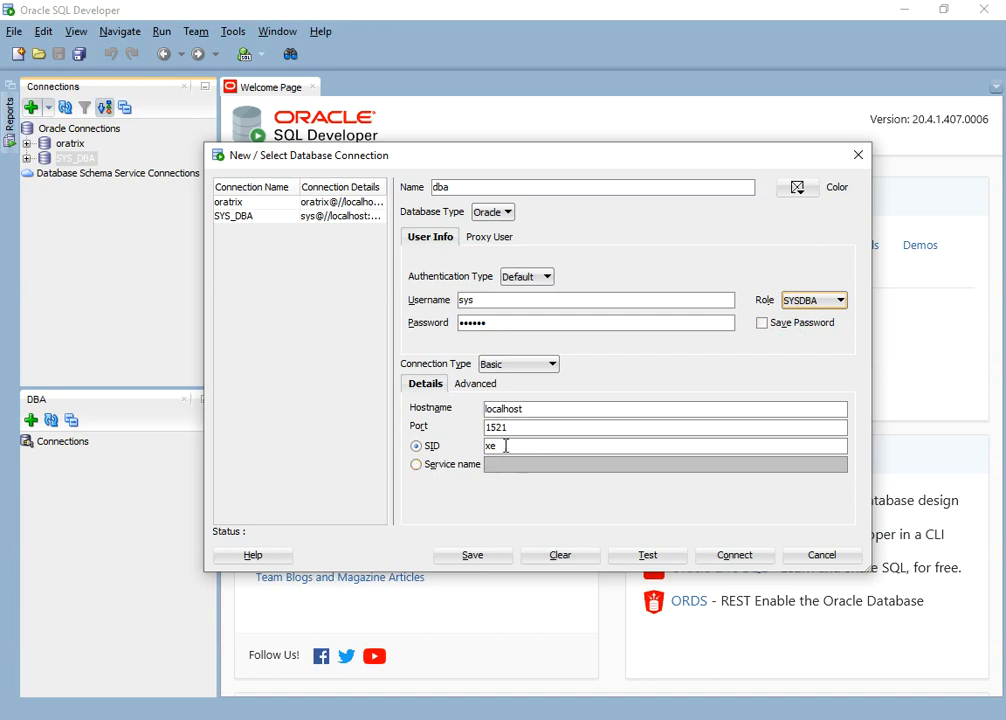
pyautogui.click(418, 465)
pyautogui.click(508, 470)
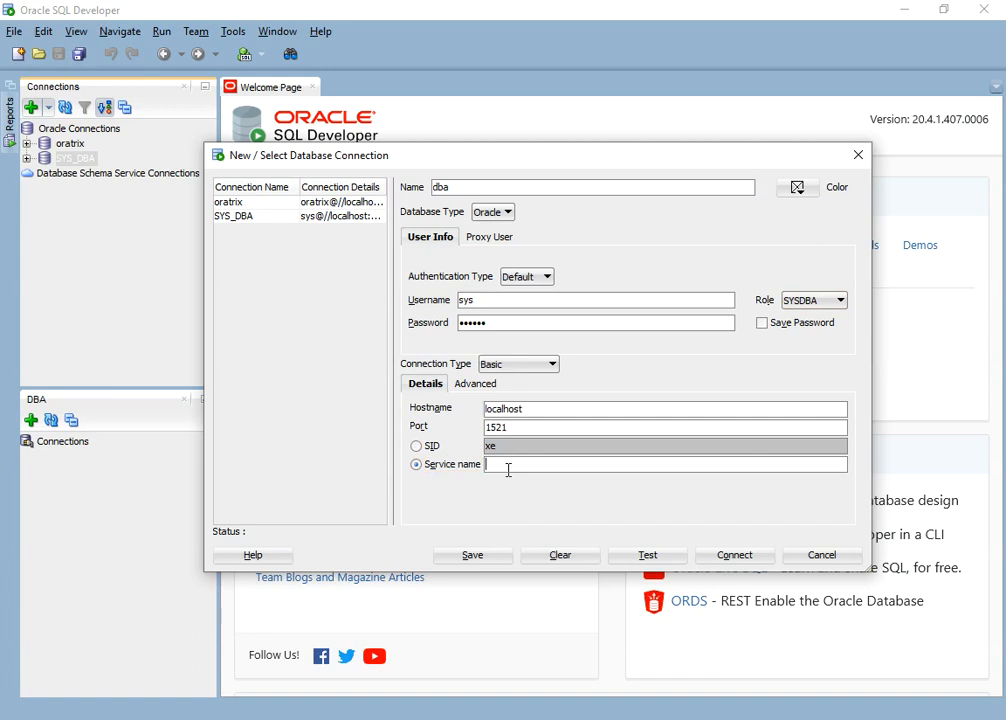
pyautogui.click(666, 558)
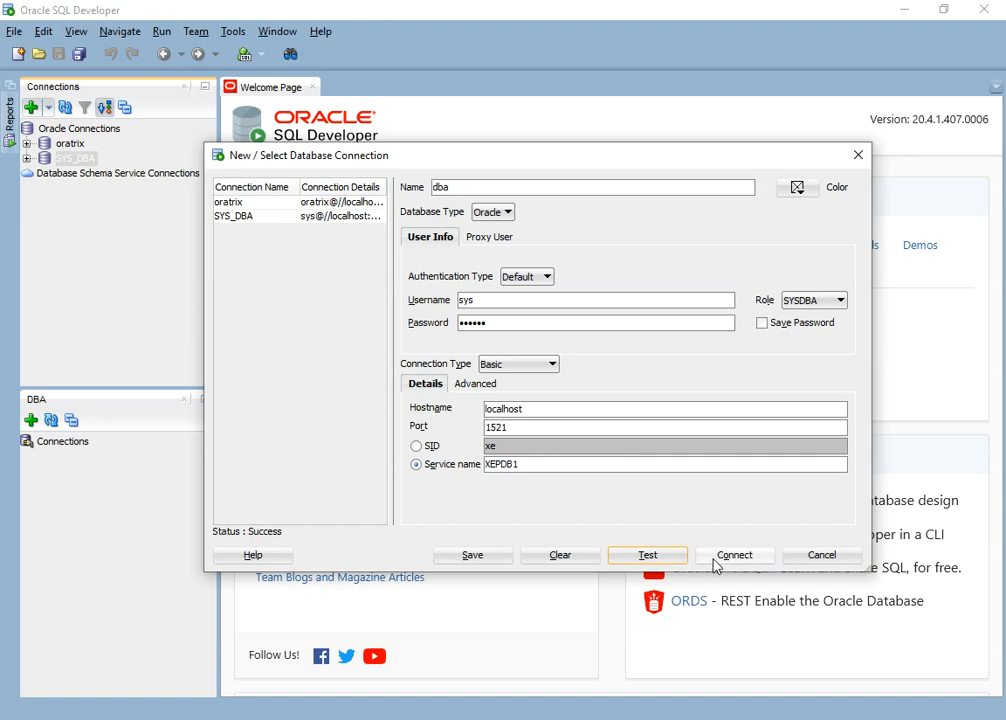
pyautogui.click(800, 558)
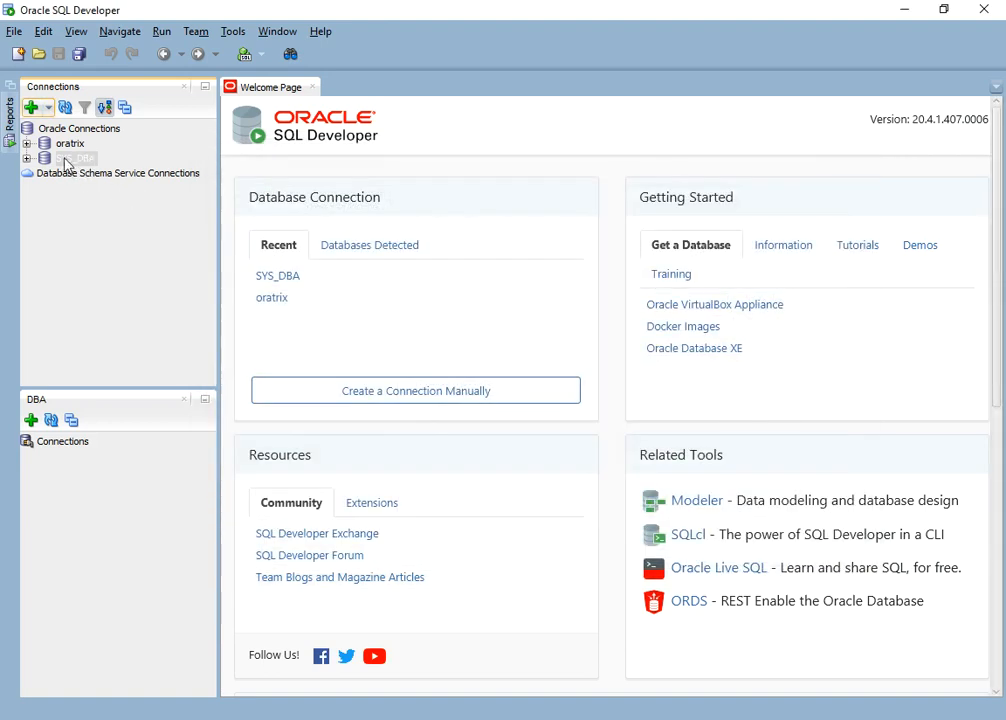
# - Single out the 798 MB DUMP_ORATRIX.DMP in the database folder, then minimize that window
pyautogui.click(66, 146)
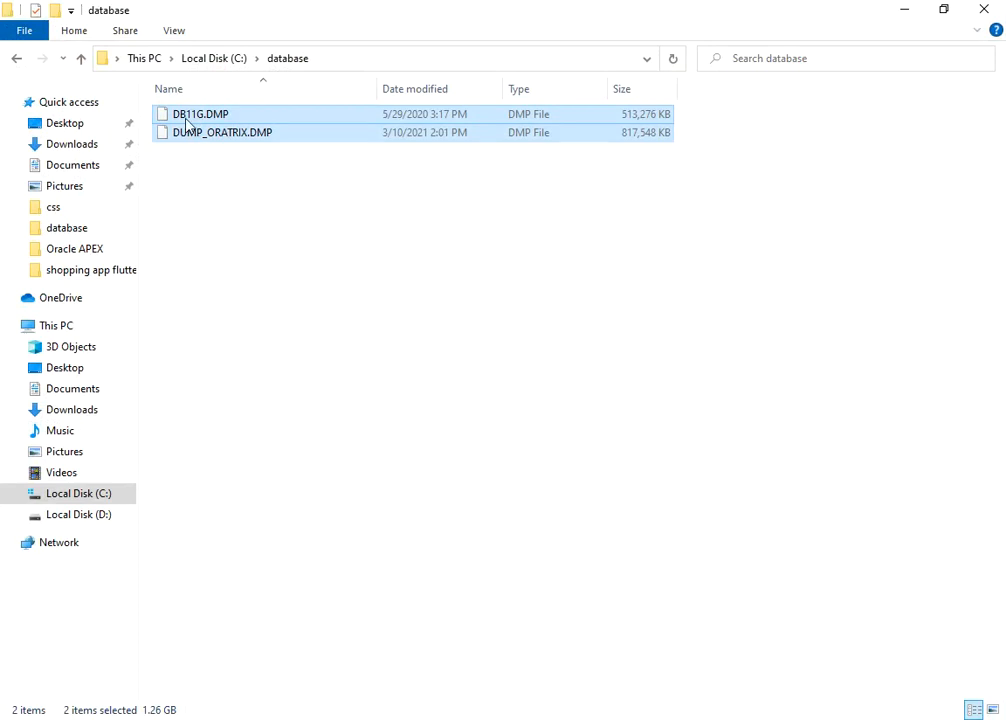
pyautogui.click(222, 178)
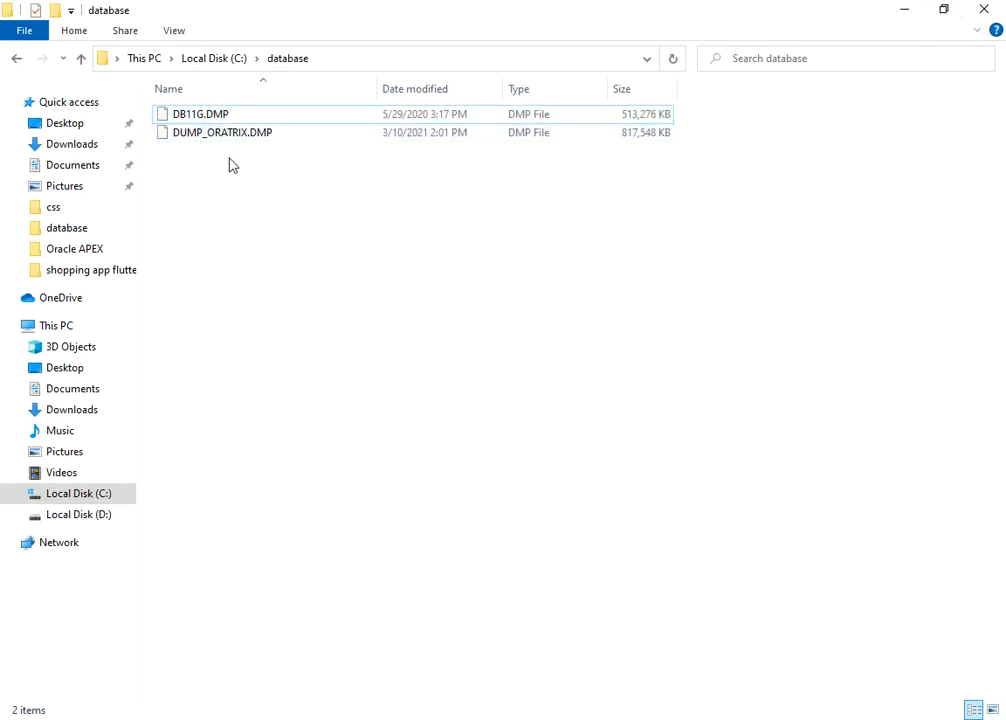
pyautogui.click(226, 138)
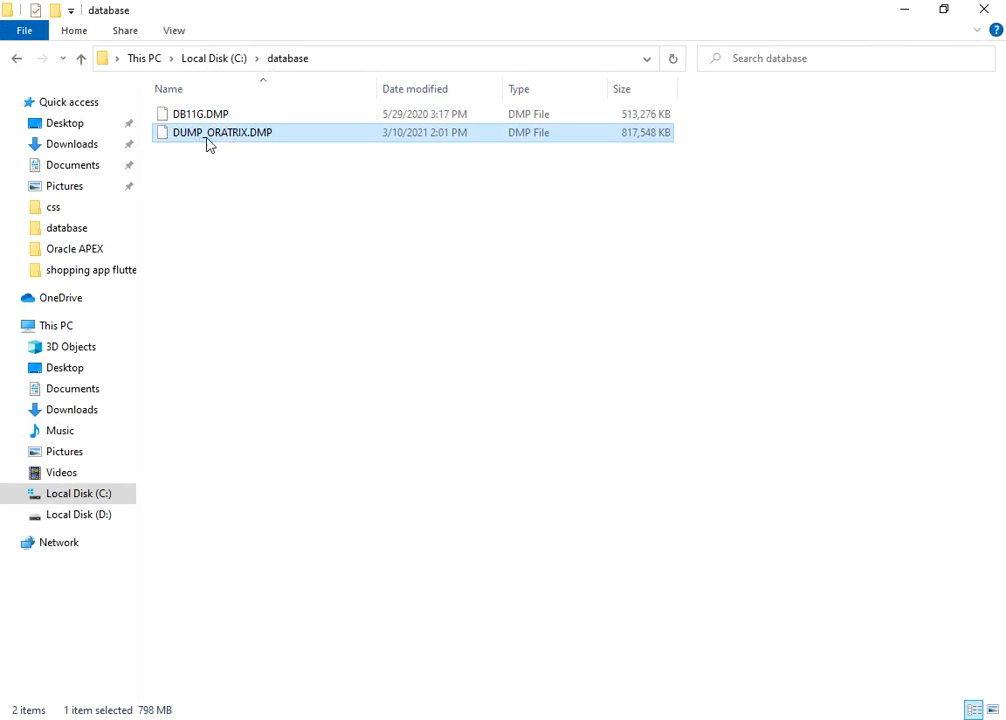
pyautogui.click(904, 10)
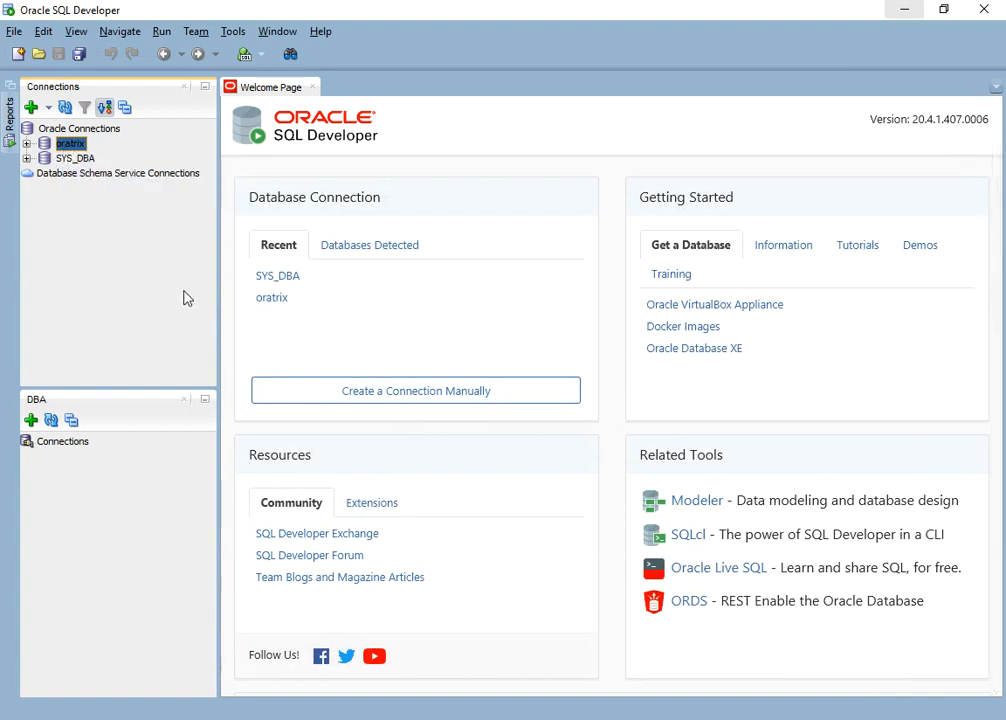
# - Connect to SYS_DBA, entering its password
pyautogui.click(76, 159)
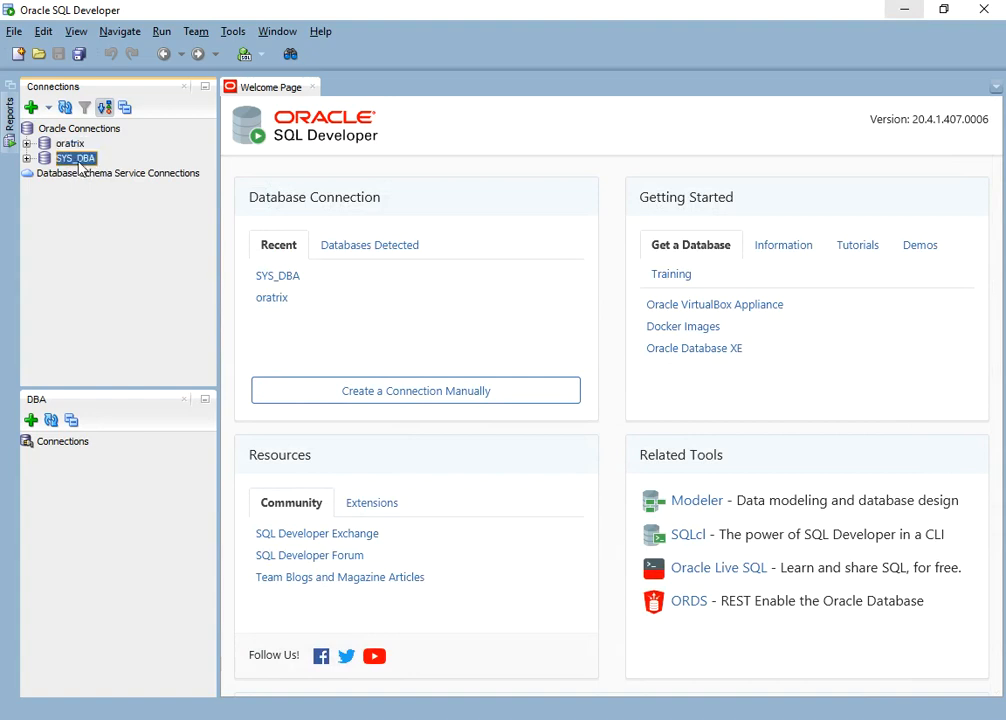
pyautogui.click(66, 145)
pyautogui.doubleClick(72, 159)
pyautogui.write('oracle')
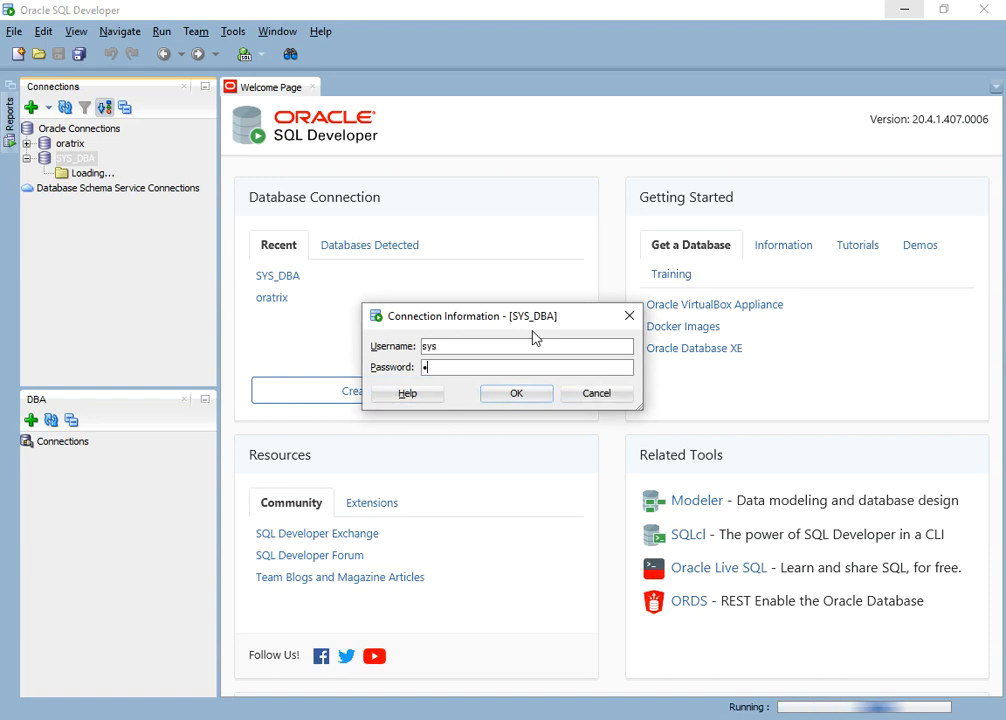
pyautogui.press('Return')
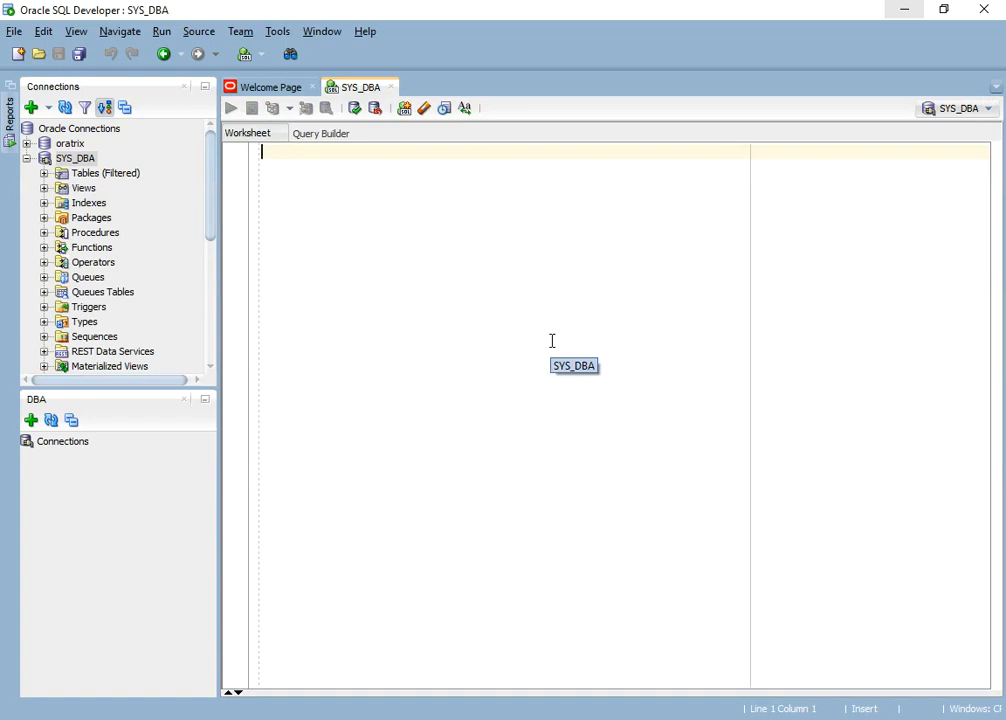
# - Run 'grant dba to oratrix;' as a script in the SYS_DBA worksheet
pyautogui.write('grant ')
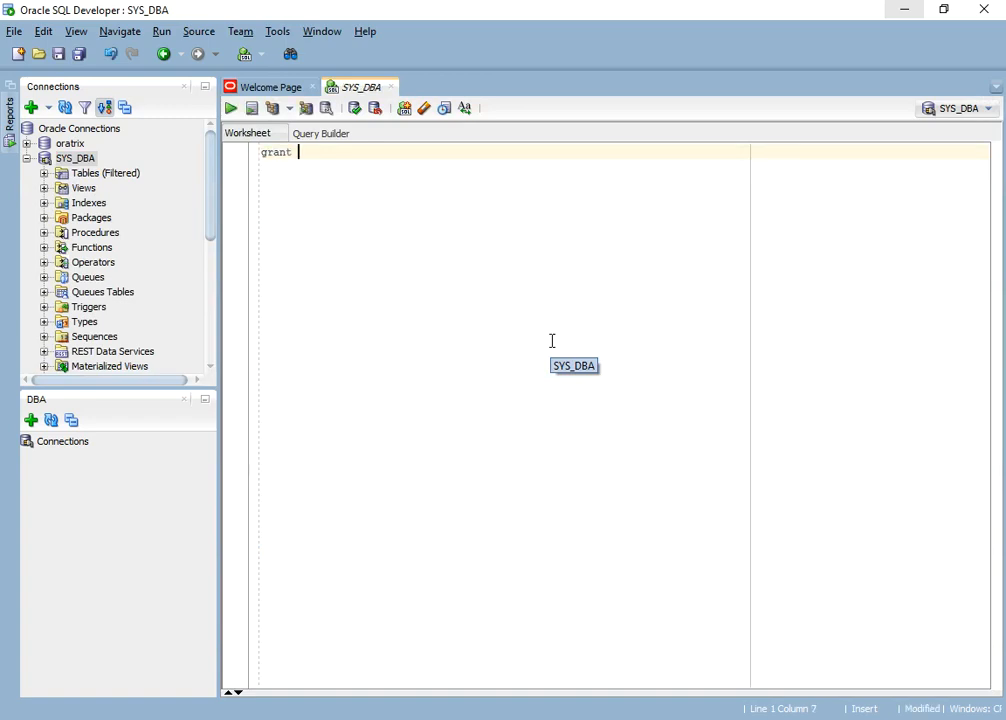
pyautogui.write('dba to oratrix;')
pyautogui.press('Return')
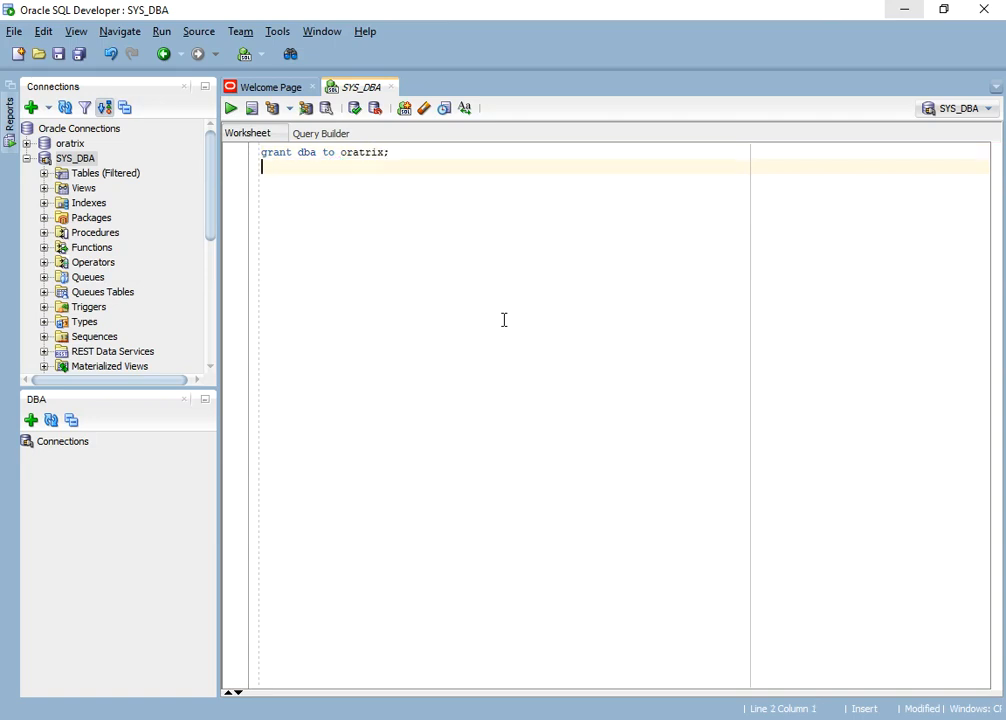
pyautogui.click(251, 108)
pyautogui.moveTo(501, 608); pyautogui.dragTo(489, 420)
pyautogui.moveTo(315, 491); pyautogui.dragTo(321, 494)
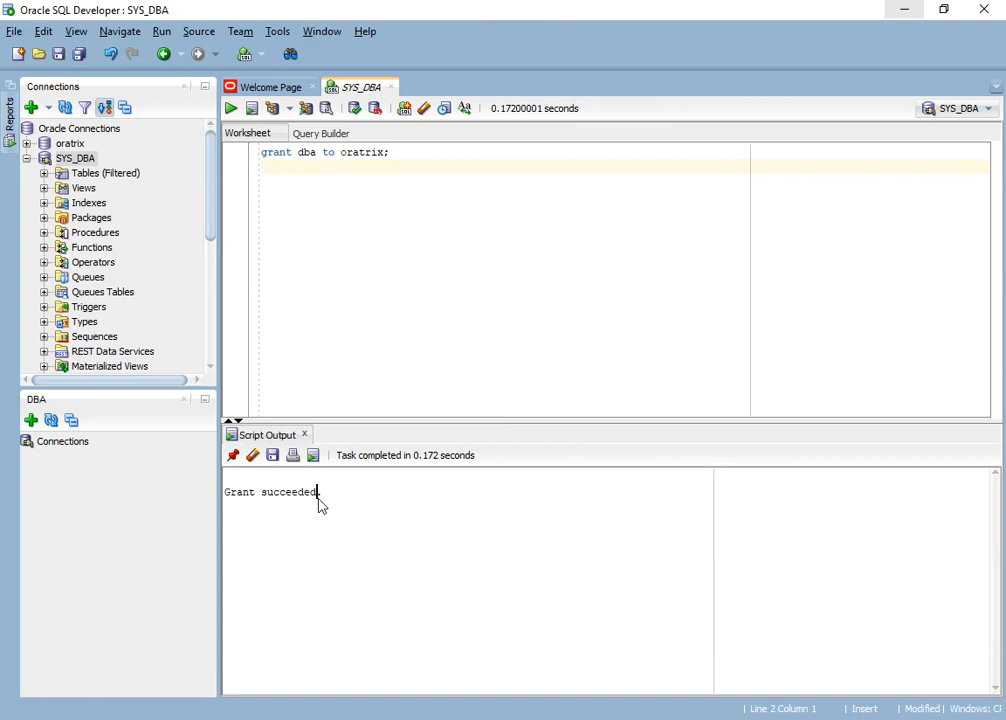
pyautogui.click(343, 293)
pyautogui.press('F5')
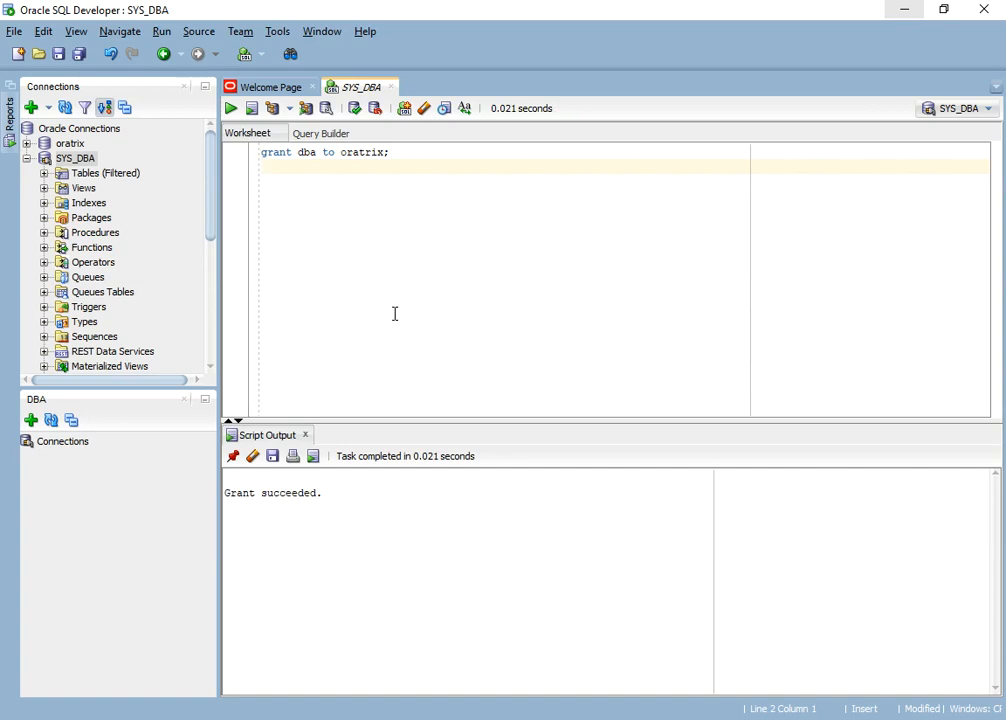
pyautogui.click(572, 718)
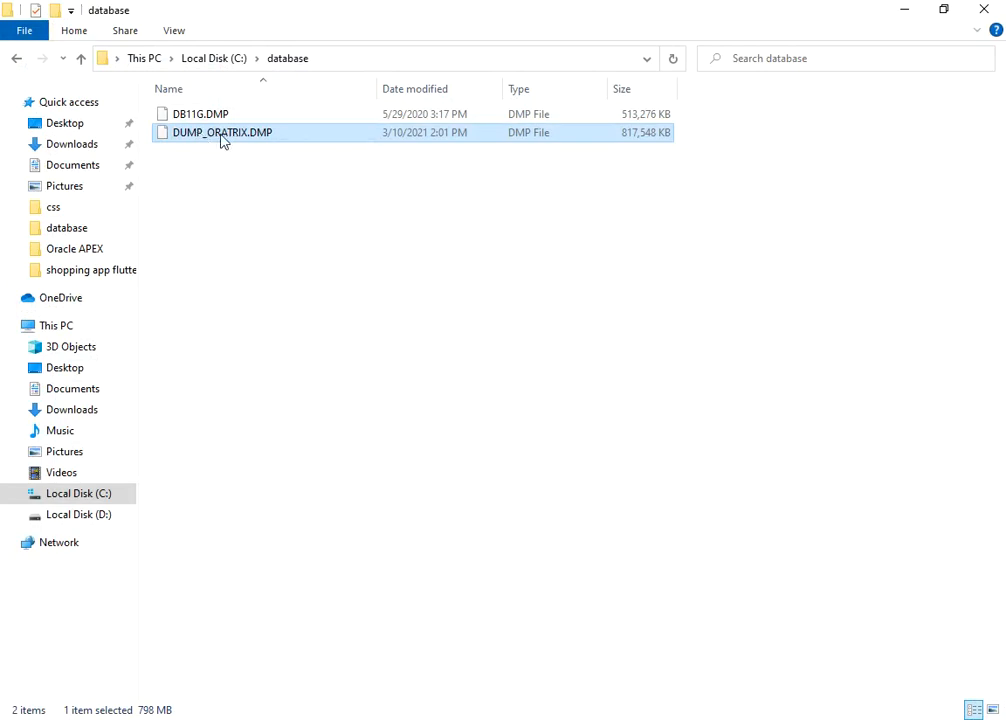
# - Create directory ORA_DEMO as 'c:\database\' from the SYS_DBA worksheet
pyautogui.hotkey('alt', 'Tab')
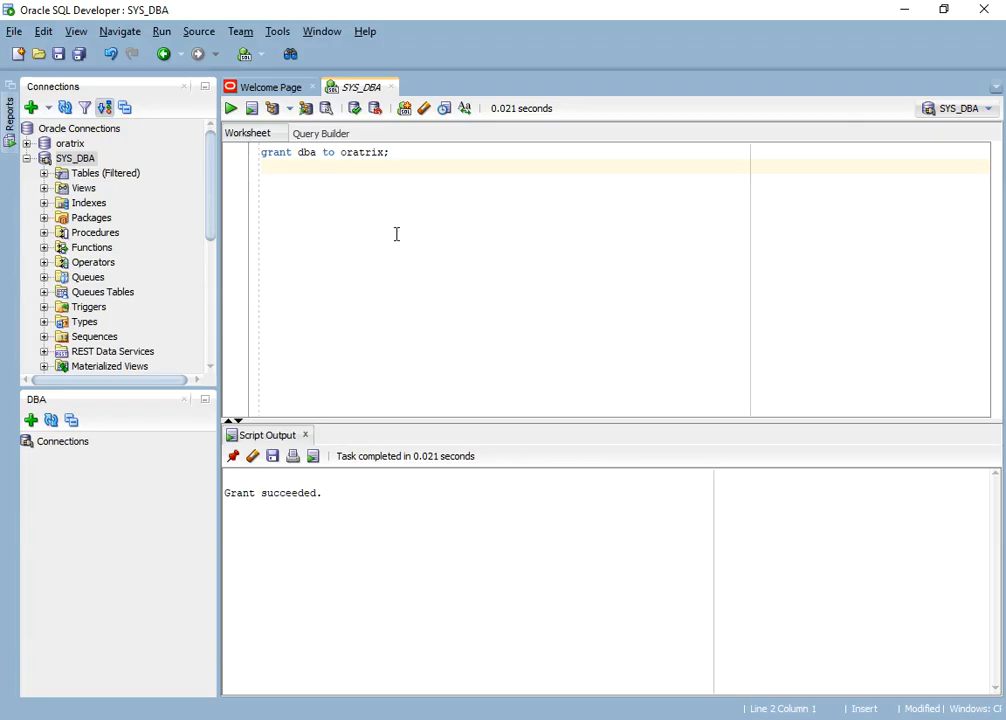
pyautogui.write('create directory ')
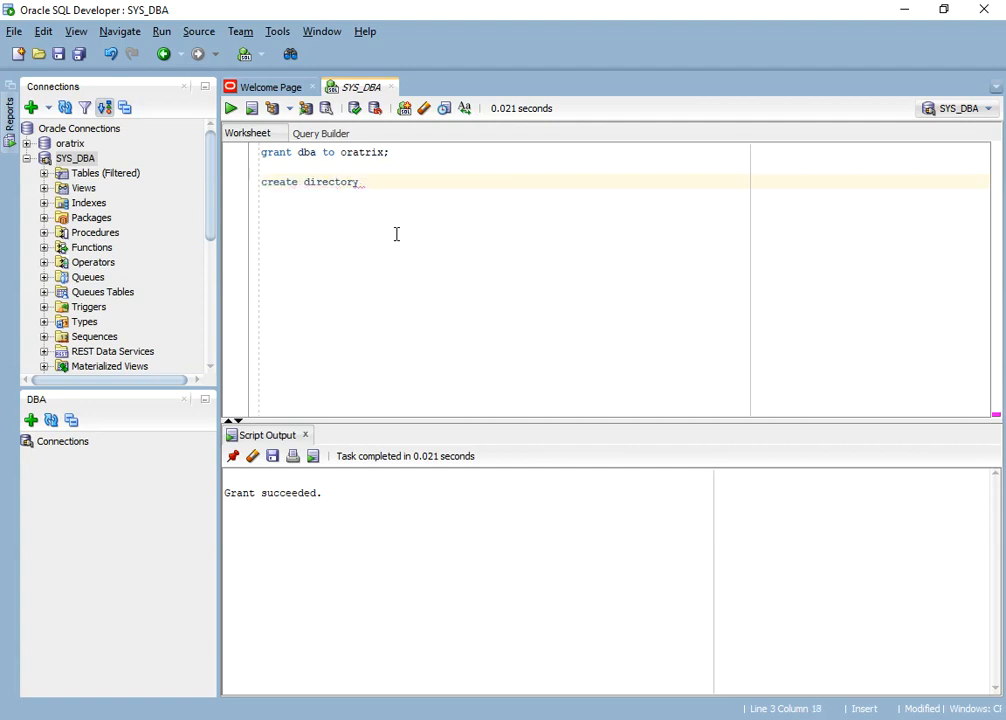
pyautogui.write('ORA_DEMO')
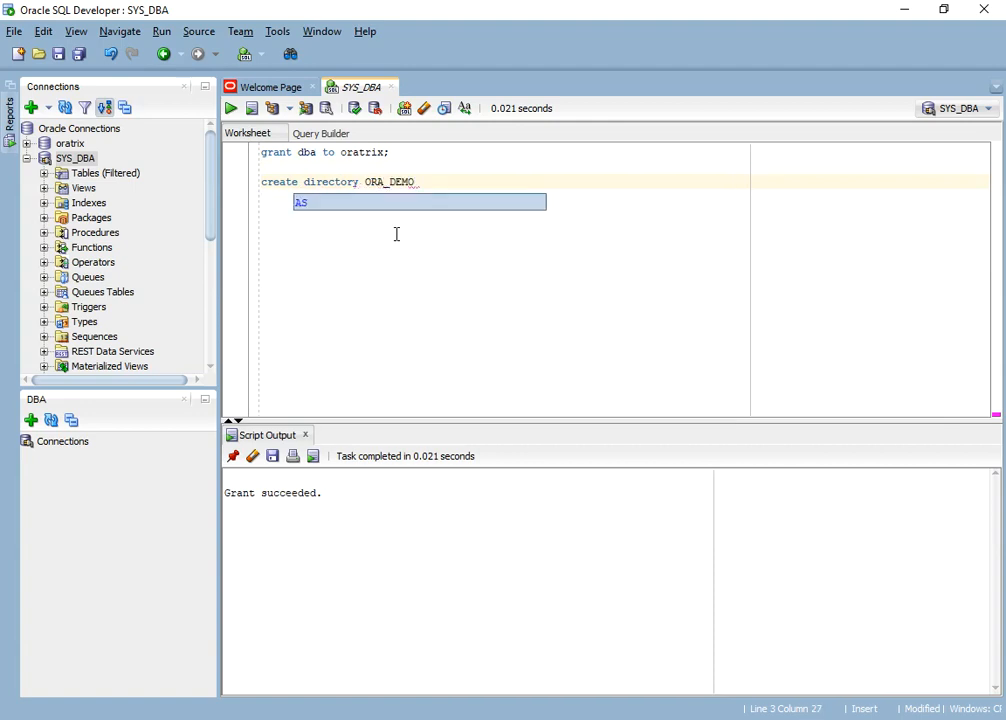
pyautogui.write(" as 'c:\\database\\")
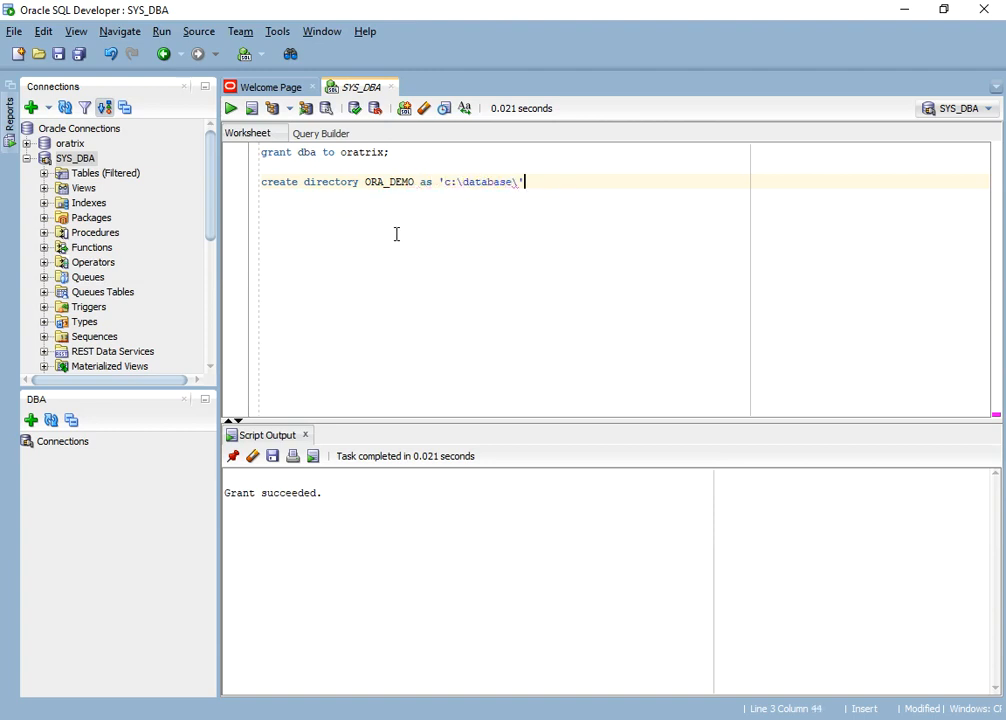
pyautogui.hotkey('alt', 'Tab')
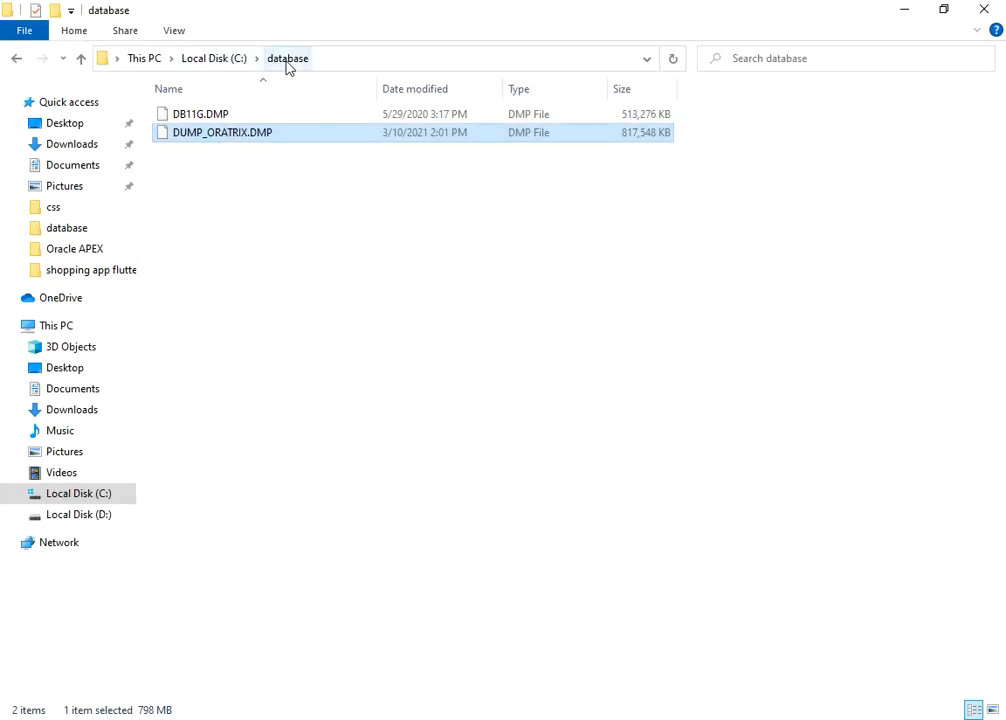
pyautogui.hotkey('alt', 'Tab')
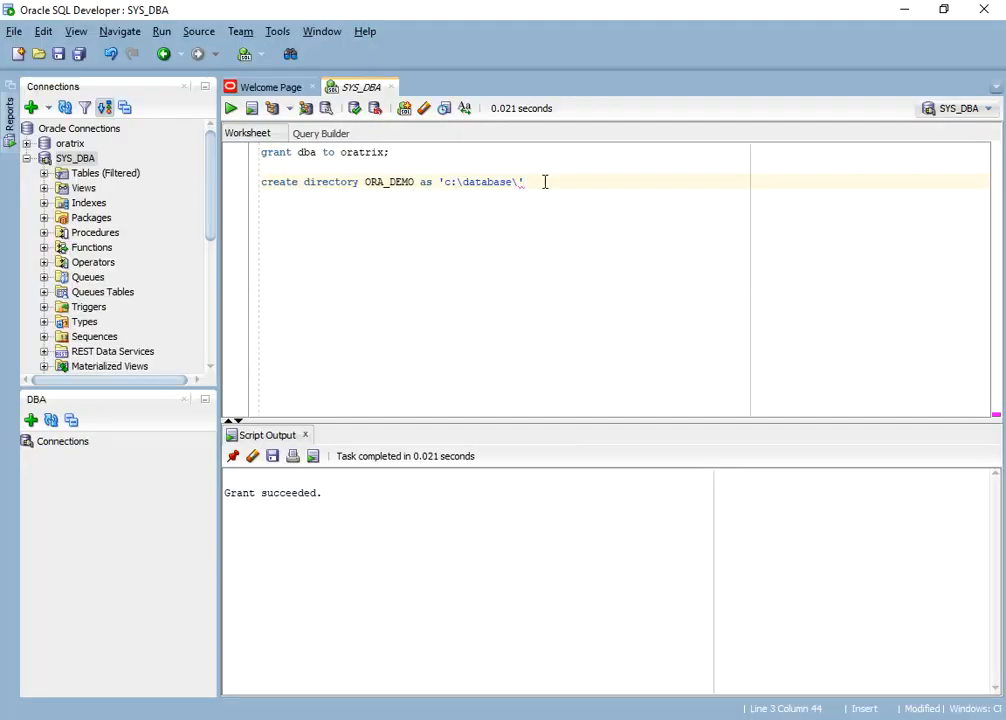
pyautogui.hotkey('shift', 'Home')
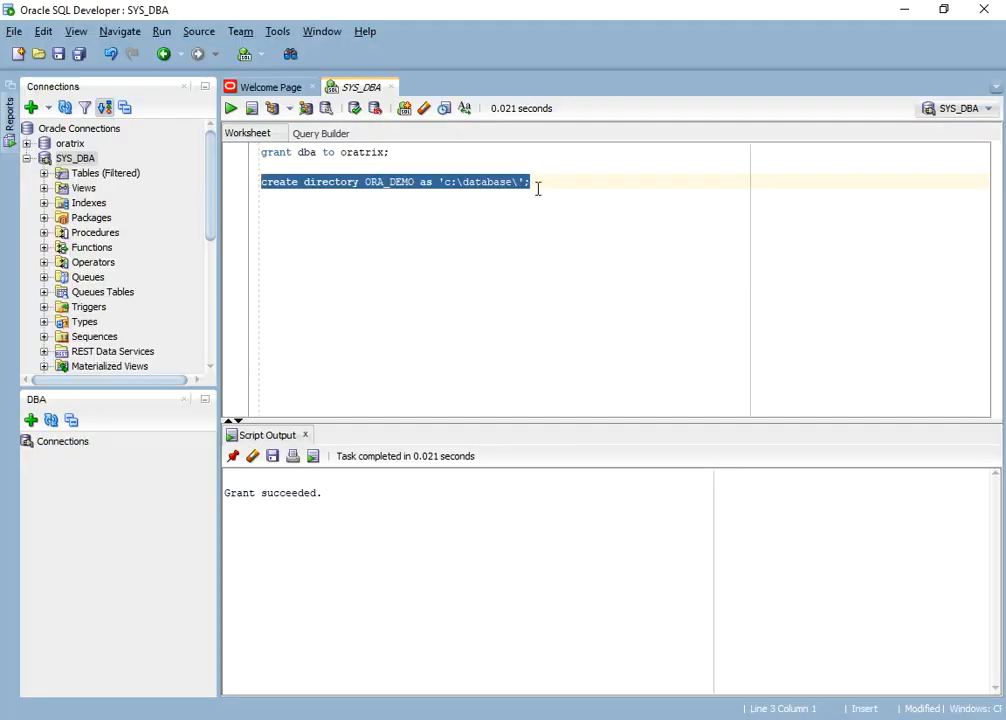
pyautogui.click(251, 107)
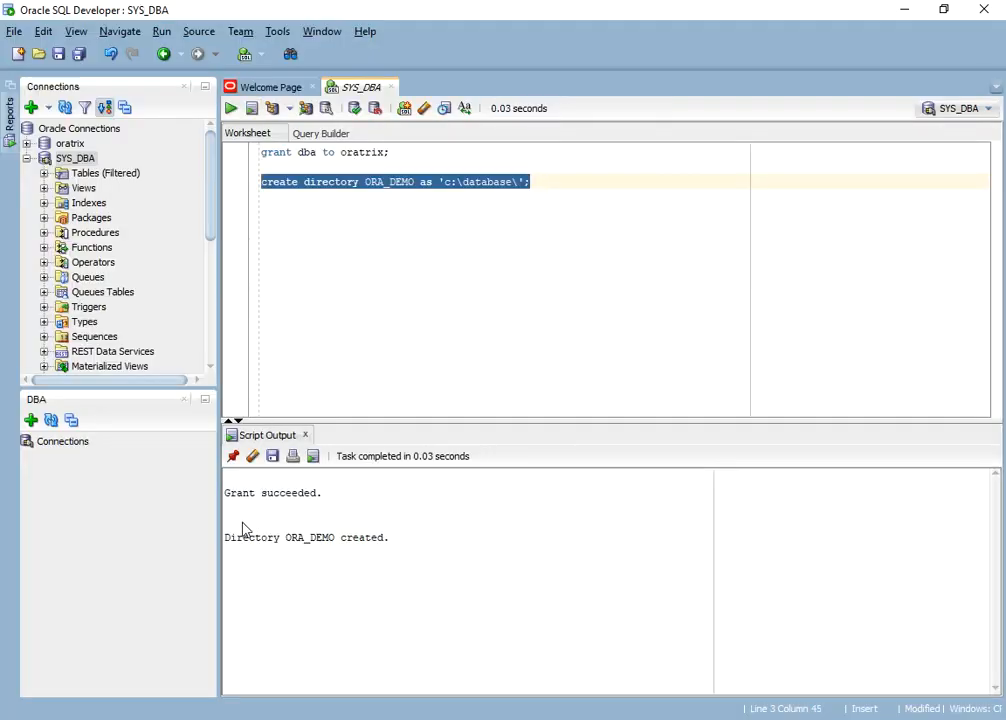
# - Grant oratrix read, write on directory ORA_DEMO, then clear the script output
pyautogui.moveTo(229, 539); pyautogui.dragTo(390, 541)
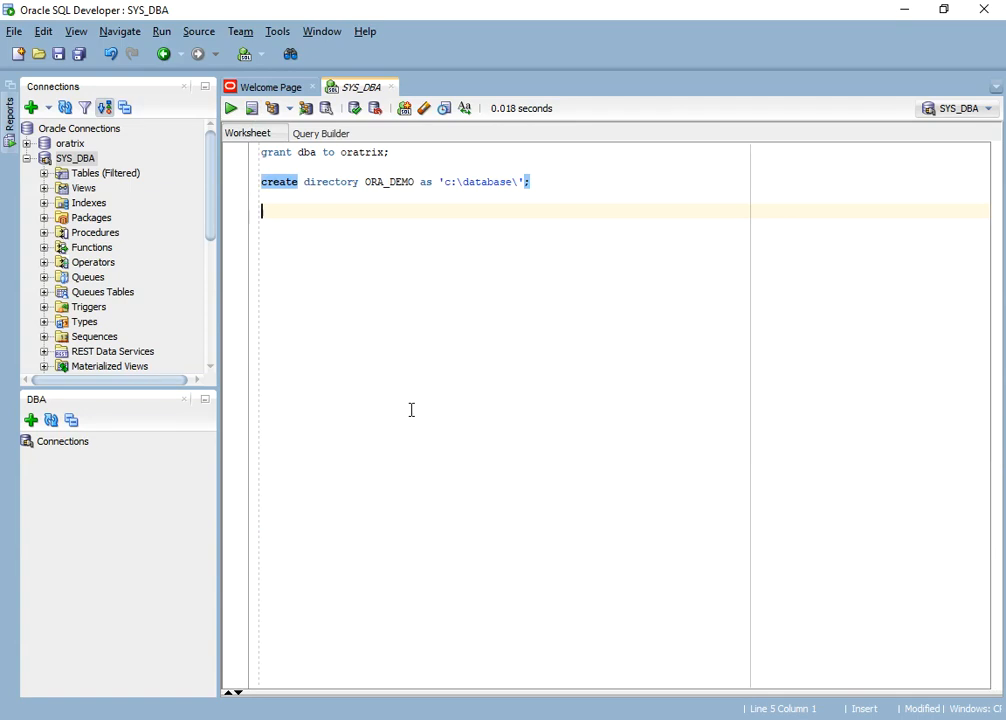
pyautogui.write('grant read, write')
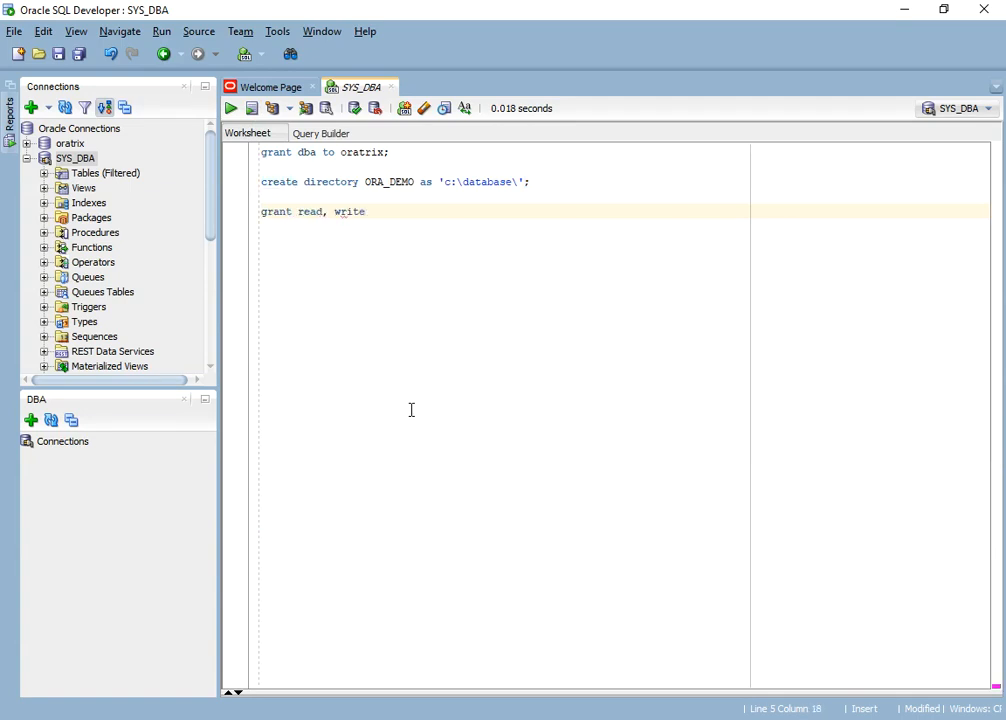
pyautogui.write(' on directory')
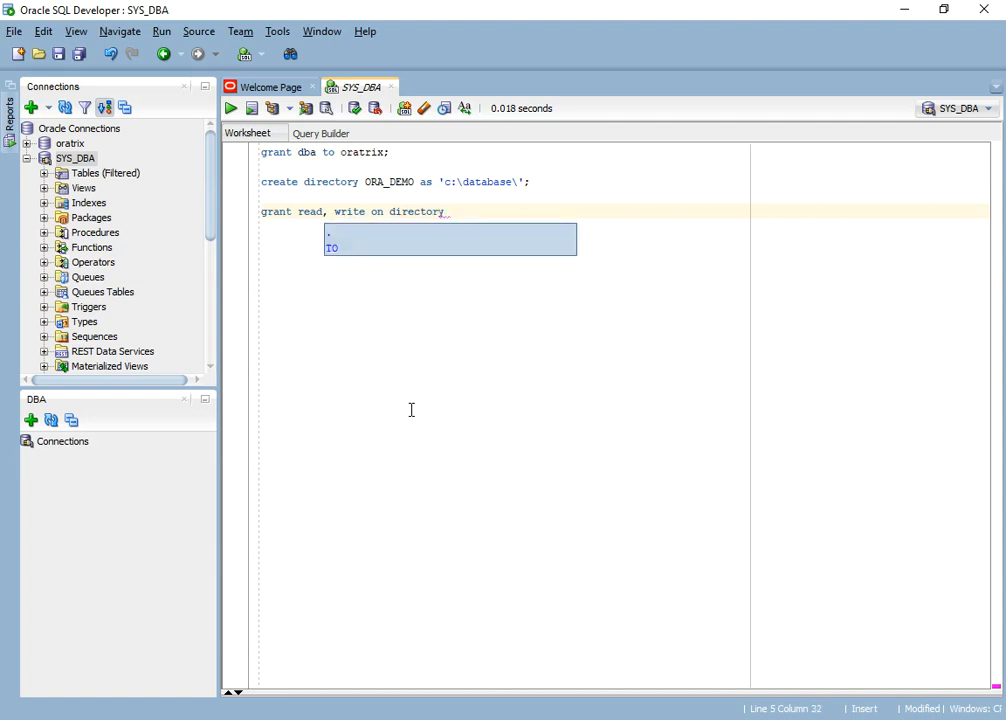
pyautogui.write(' ORA_DEMO ')
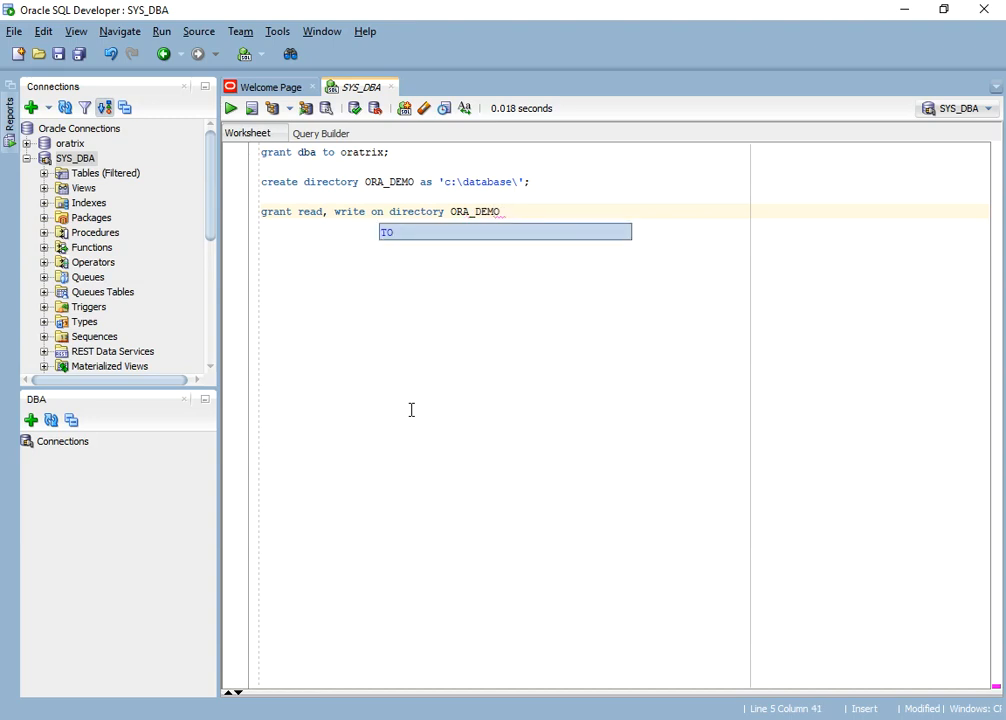
pyautogui.write('to oratri')
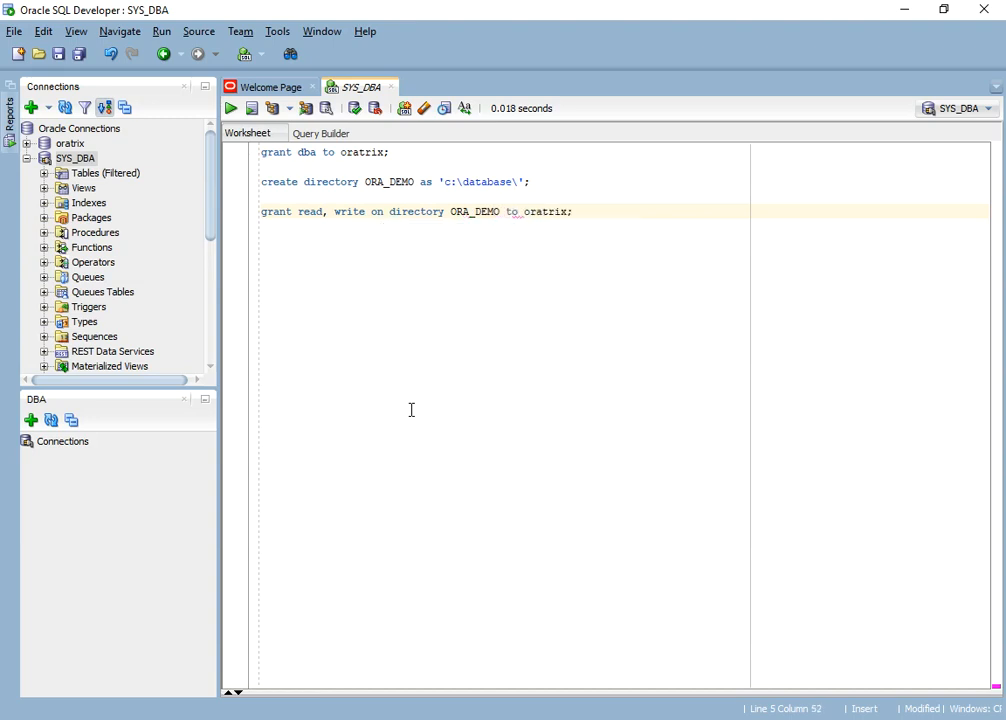
pyautogui.write('x;')
pyautogui.hotkey('shift', 'Home')
pyautogui.hotkey('ctrl', 'Return')
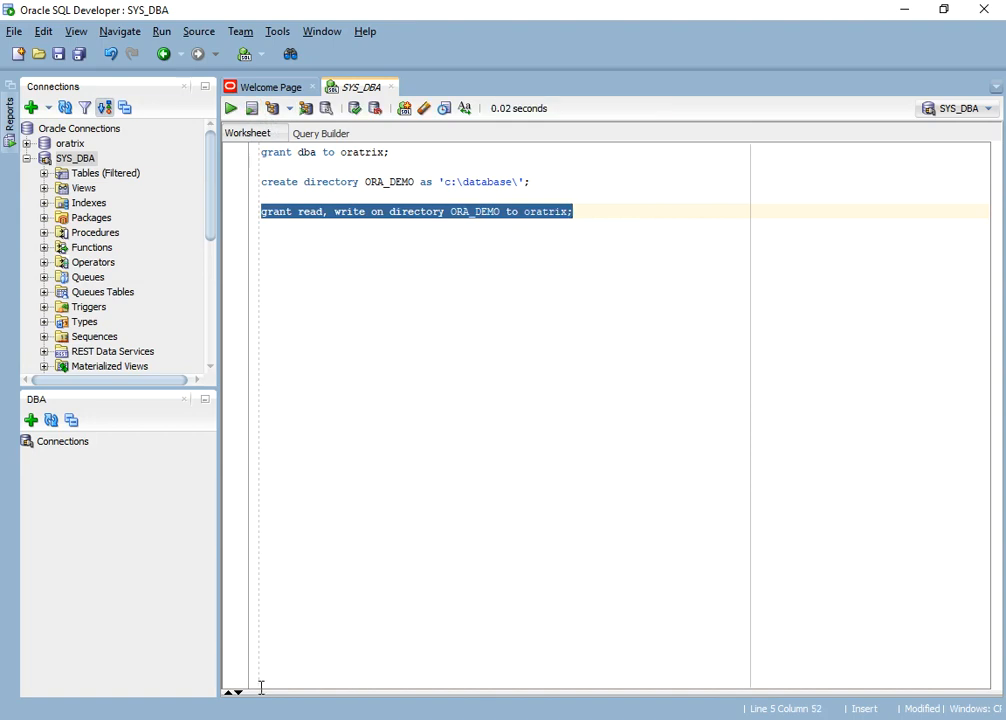
pyautogui.click(228, 692)
pyautogui.moveTo(327, 545)
pyautogui.mouseDown()
pyautogui.moveTo(230, 551)
pyautogui.moveTo(229, 523)
pyautogui.mouseUp()
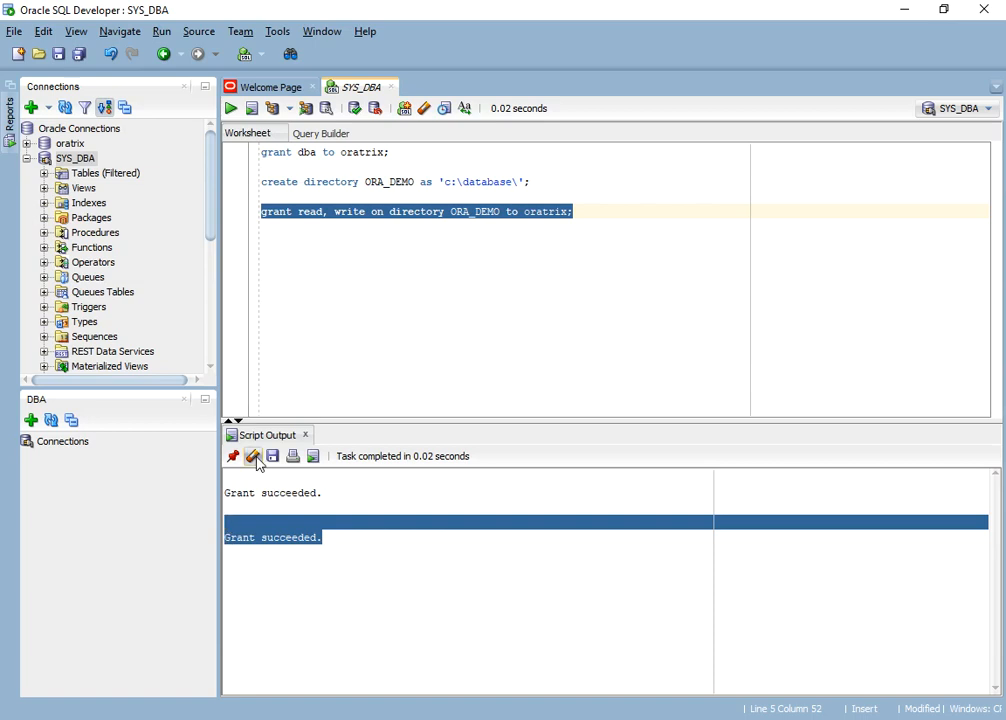
pyautogui.click(253, 457)
# - Show the DBA connections panel from the window menu
pyautogui.click(461, 318)
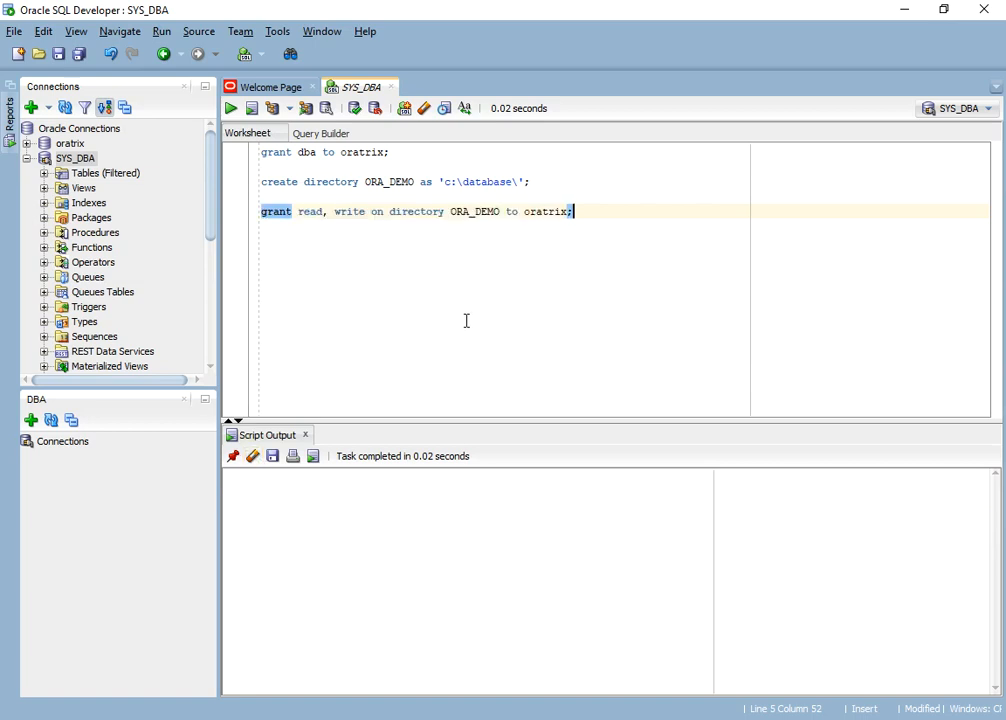
pyautogui.click(86, 38)
pyautogui.click(112, 188)
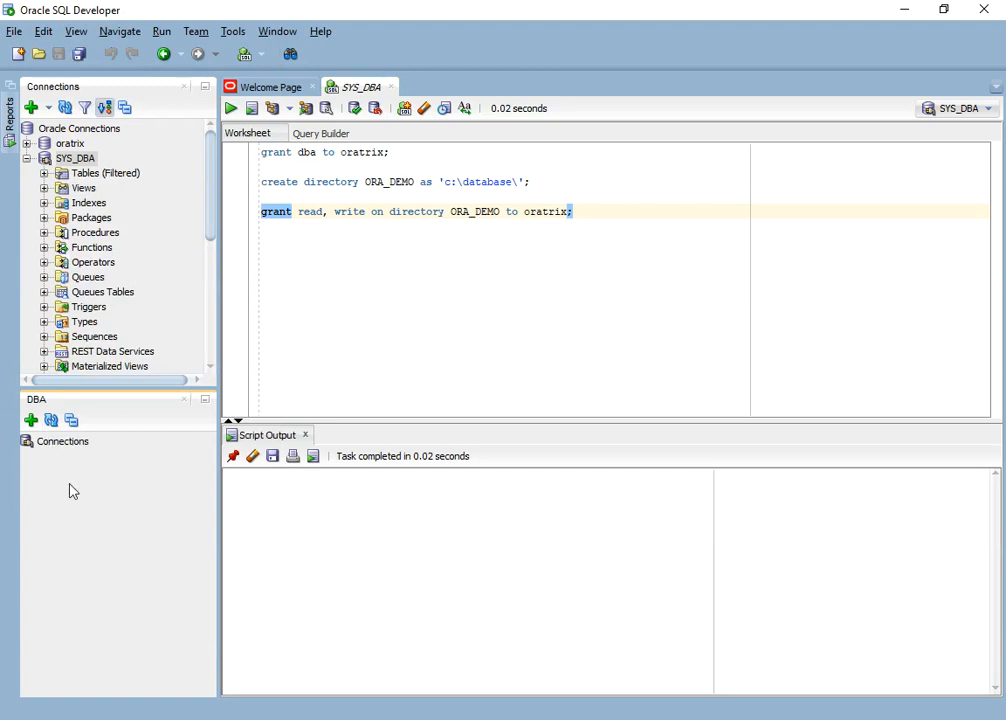
# - Add the oratrix connection to the DBA panel, submitting its password
pyautogui.click(33, 423)
pyautogui.click(488, 364)
pyautogui.click(494, 400)
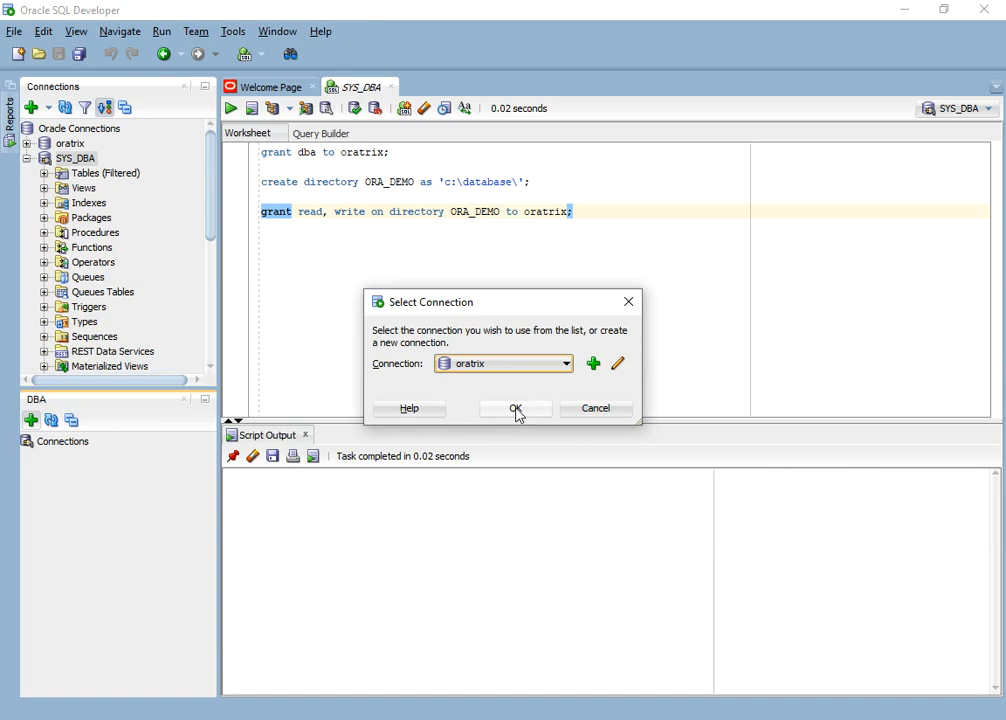
pyautogui.click(516, 410)
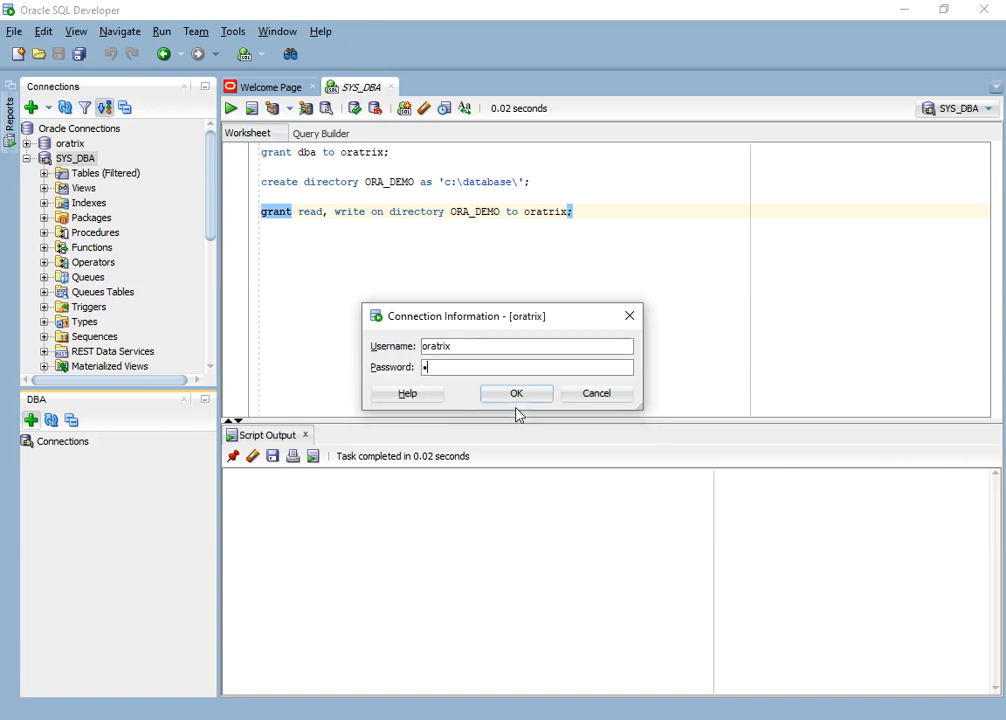
pyautogui.press('Return')
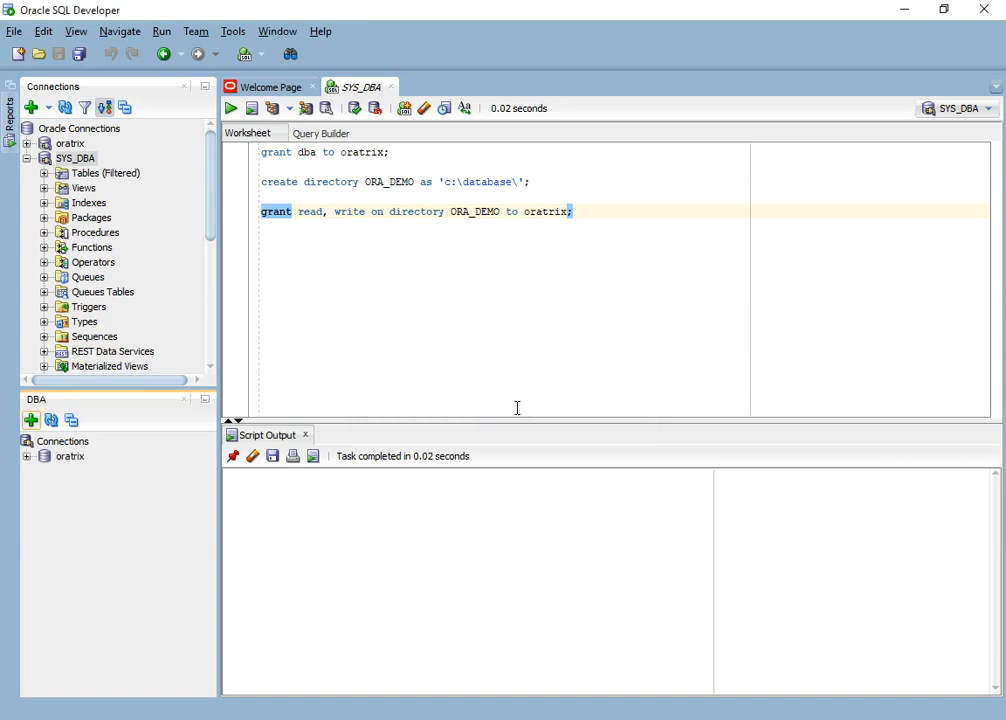
# - Expand oratrix's Data Pump node and start the Import Wizard
pyautogui.click(27, 456)
pyautogui.click(101, 503)
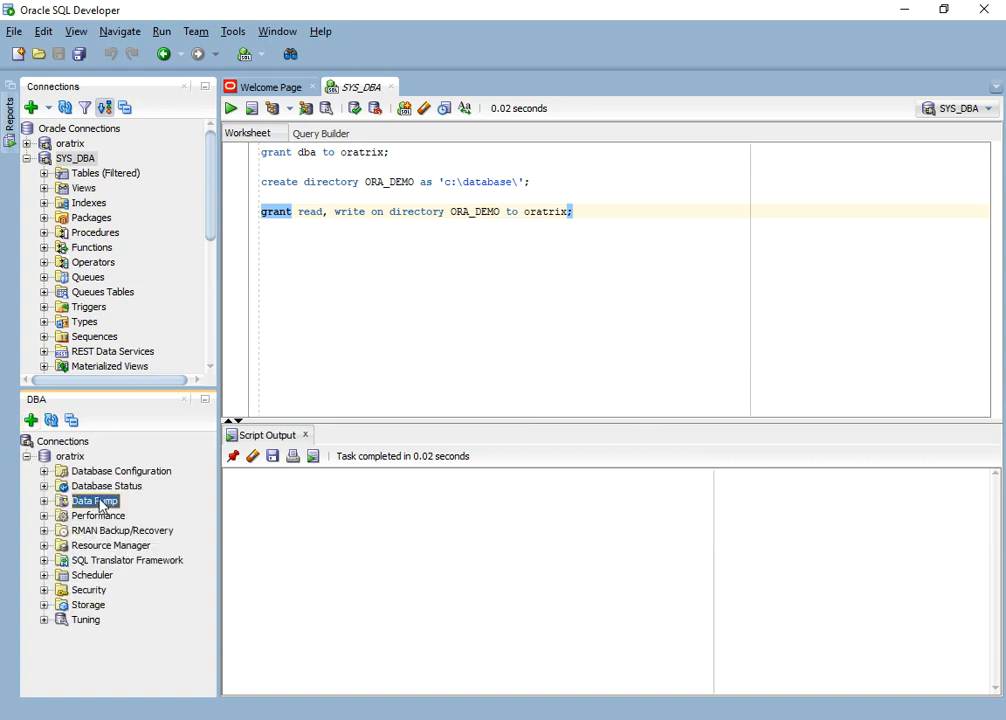
pyautogui.rightClick(101, 505)
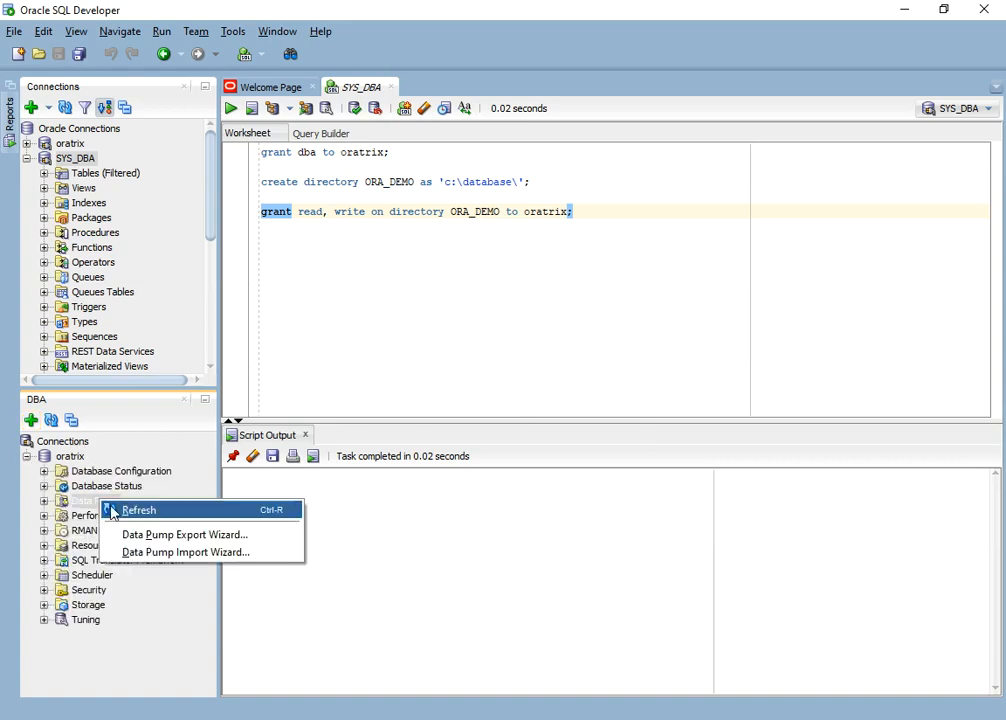
pyautogui.click(213, 554)
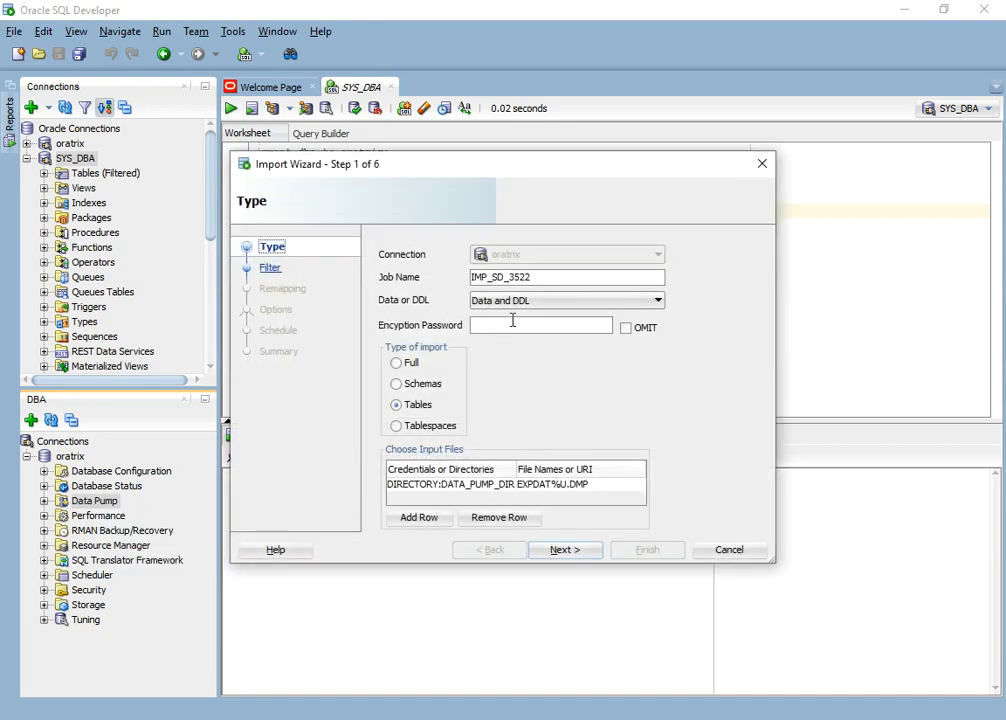
# - Set a Schemas import reading DUMP_ORATRIX.DMP from directory ORATRIX_DEMO, then continue
pyautogui.click(398, 386)
pyautogui.click(480, 490)
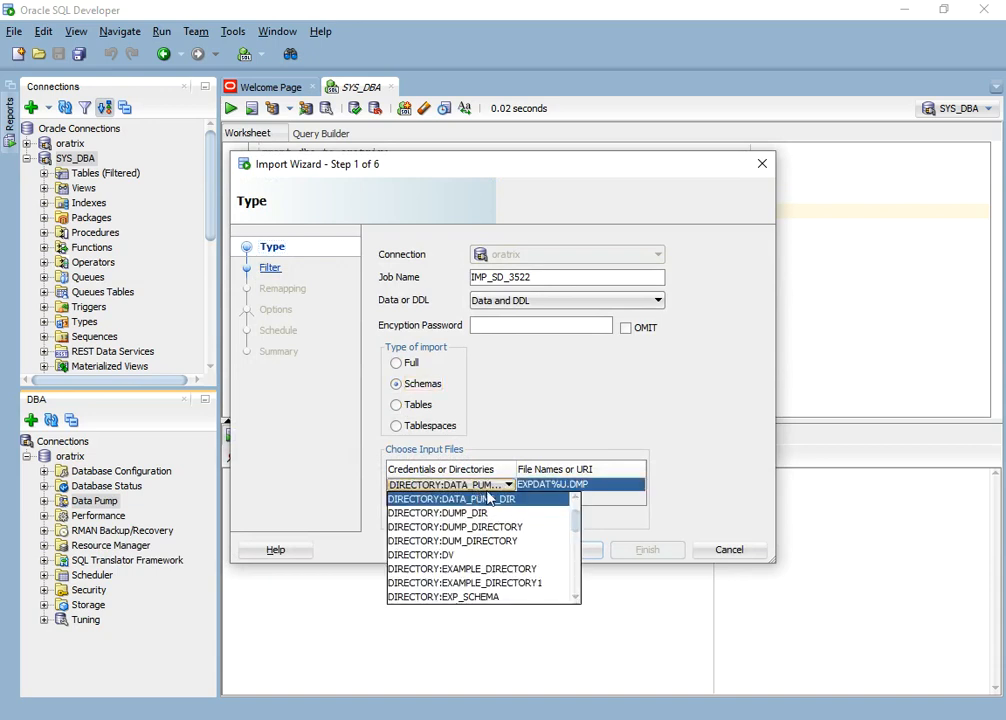
pyautogui.moveTo(577, 532); pyautogui.dragTo(579, 571)
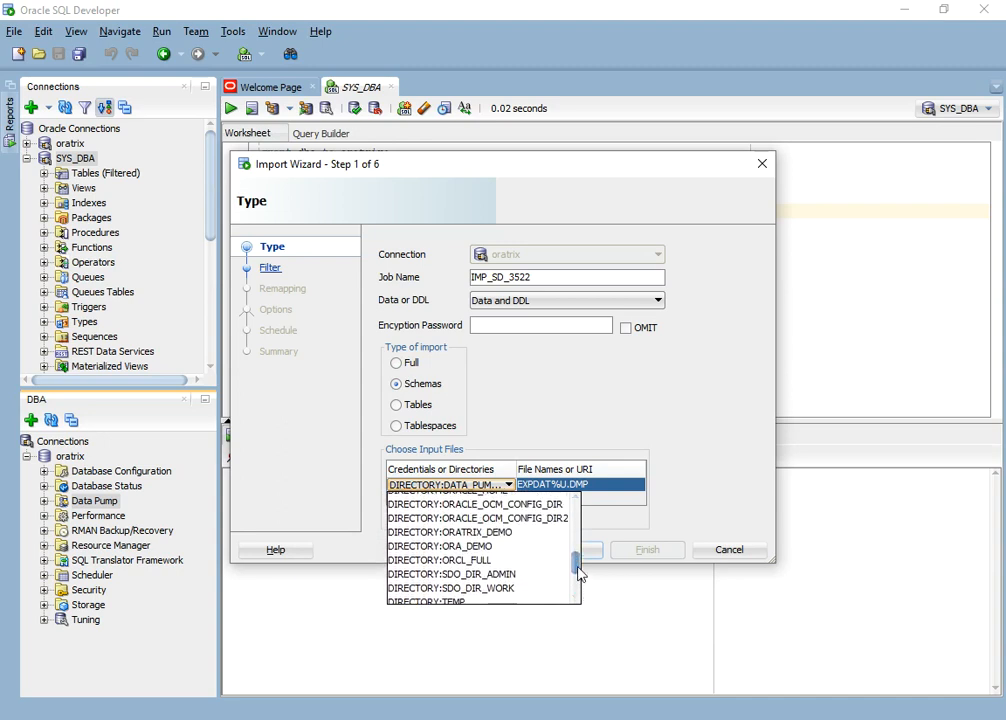
pyautogui.click(572, 534)
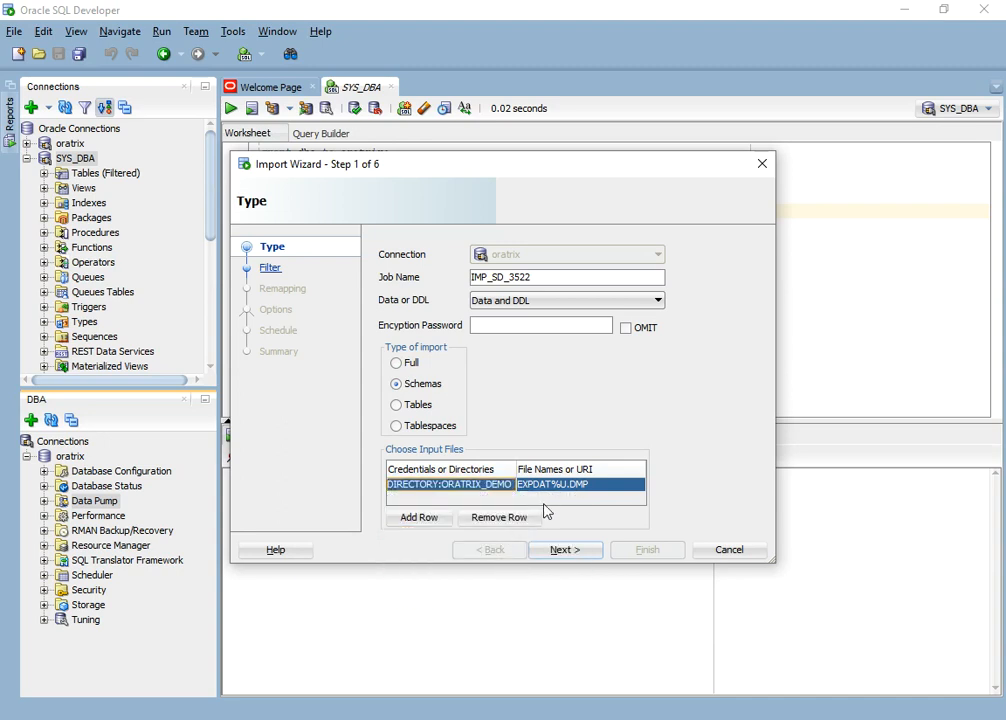
pyautogui.click(537, 489)
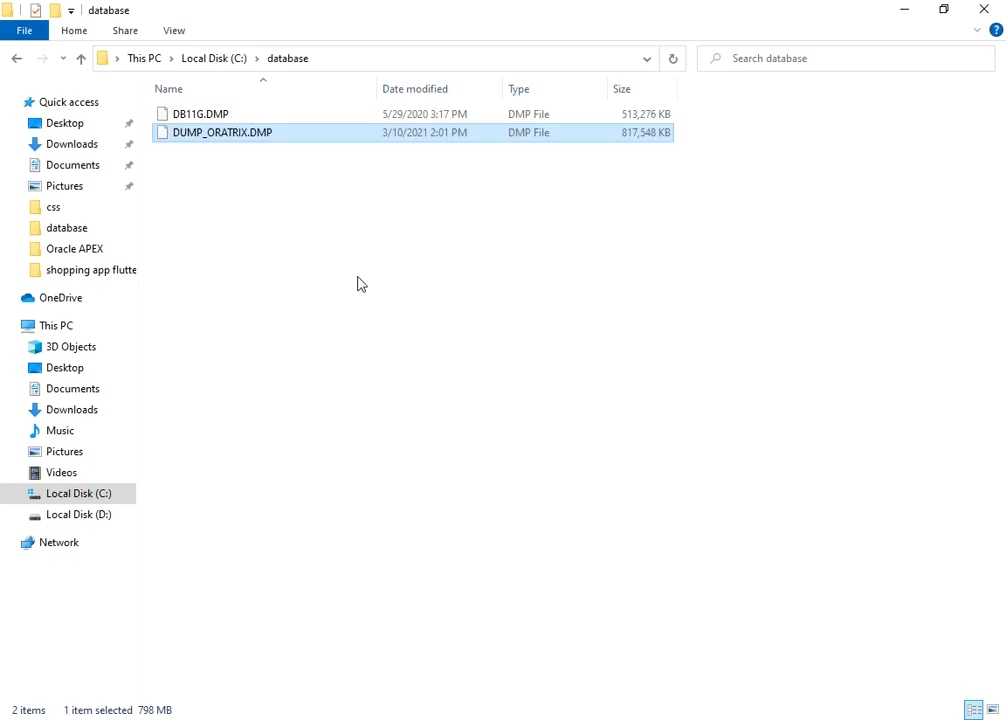
pyautogui.press('F2')
pyautogui.hotkey('ctrl', 'c')
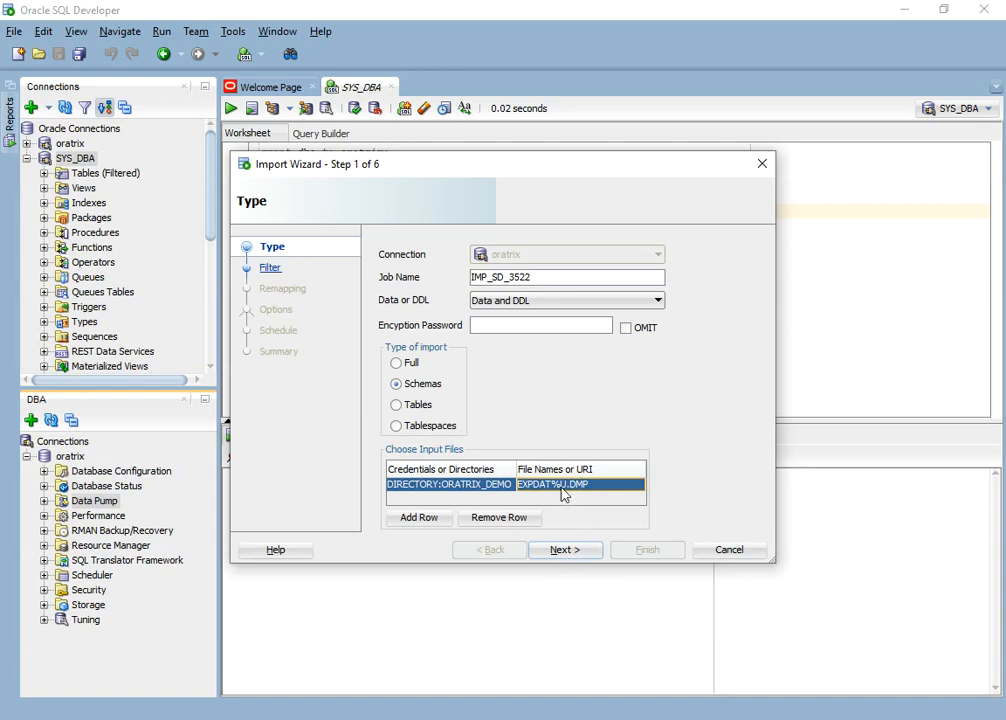
pyautogui.doubleClick(561, 486)
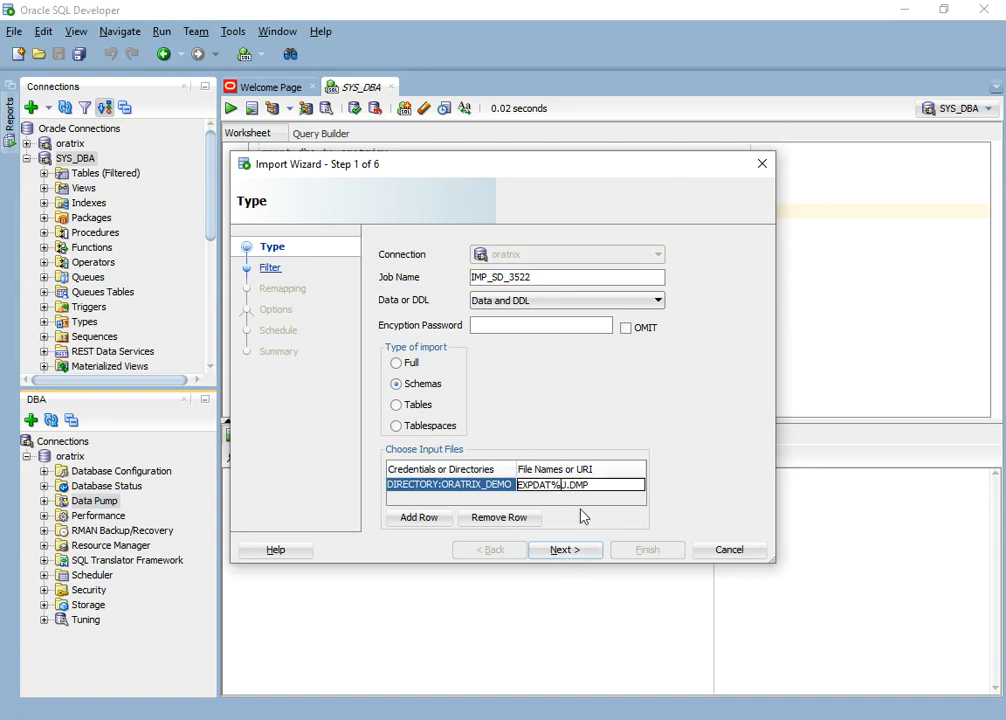
pyautogui.press('BackSpace')
pyautogui.press('BackSpace')
pyautogui.press('BackSpace')
pyautogui.press('BackSpace')
pyautogui.press('BackSpace')
pyautogui.press('BackSpace')
pyautogui.press('BackSpace')
pyautogui.press('BackSpace')
pyautogui.hotkey('ctrl', 'v')
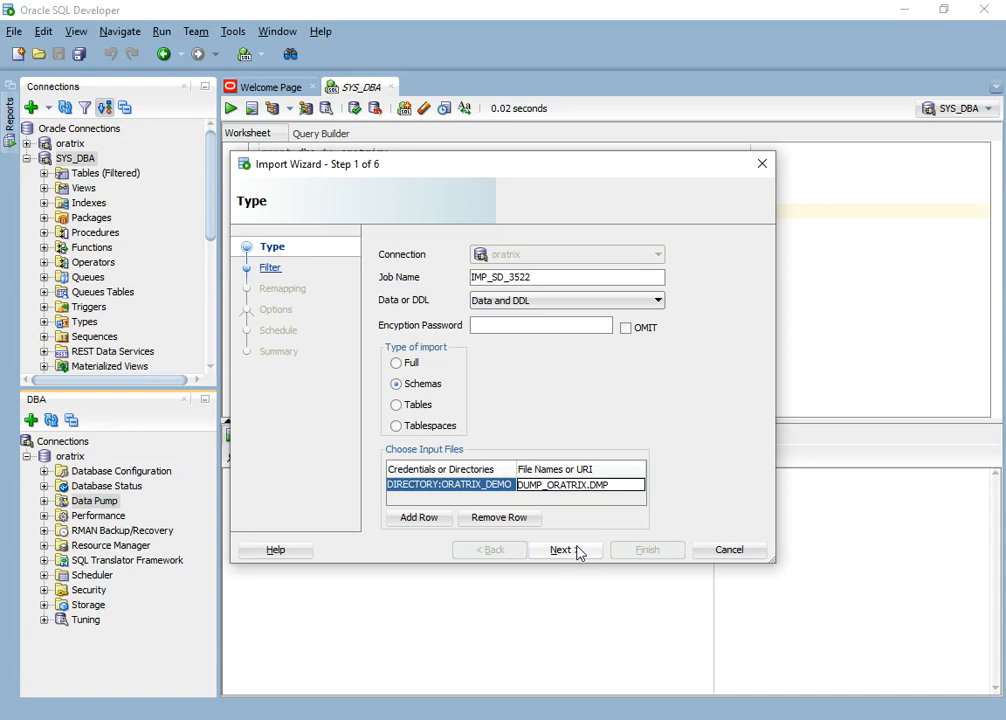
pyautogui.click(579, 551)
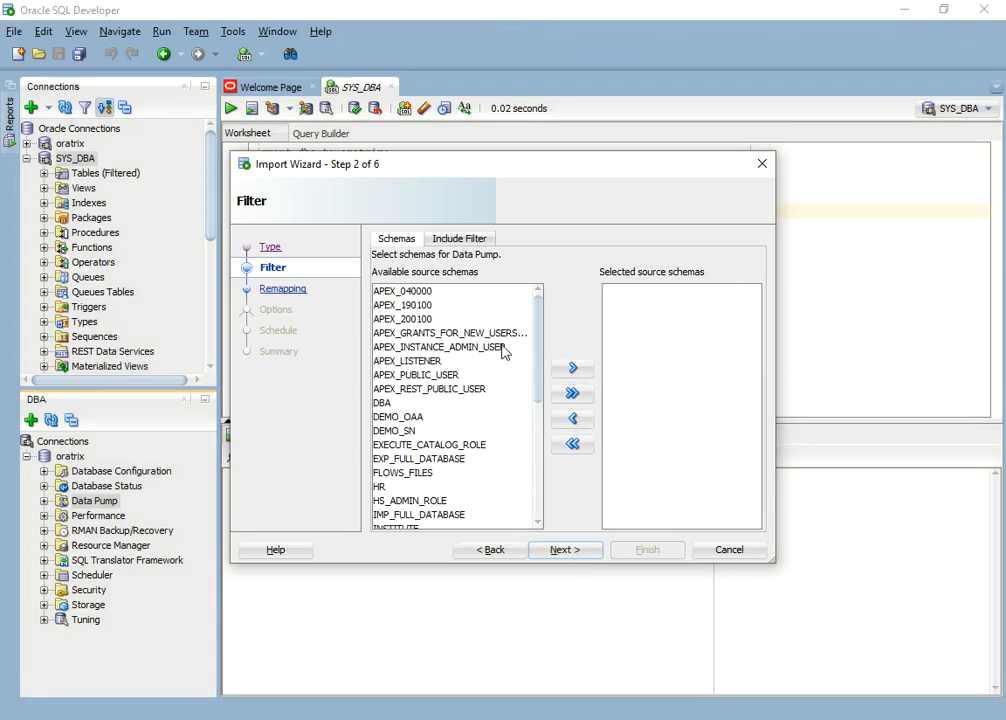
# - Move ORATRIX into the selected source schemas and continue to Remapping
pyautogui.moveTo(544, 341); pyautogui.dragTo(532, 433)
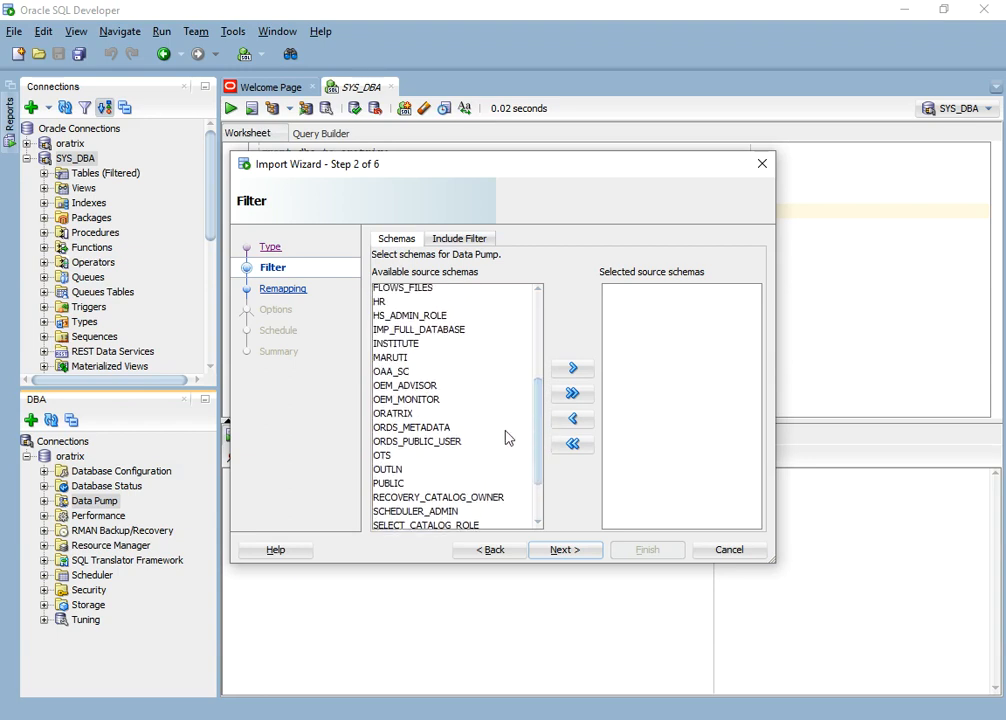
pyautogui.click(395, 413)
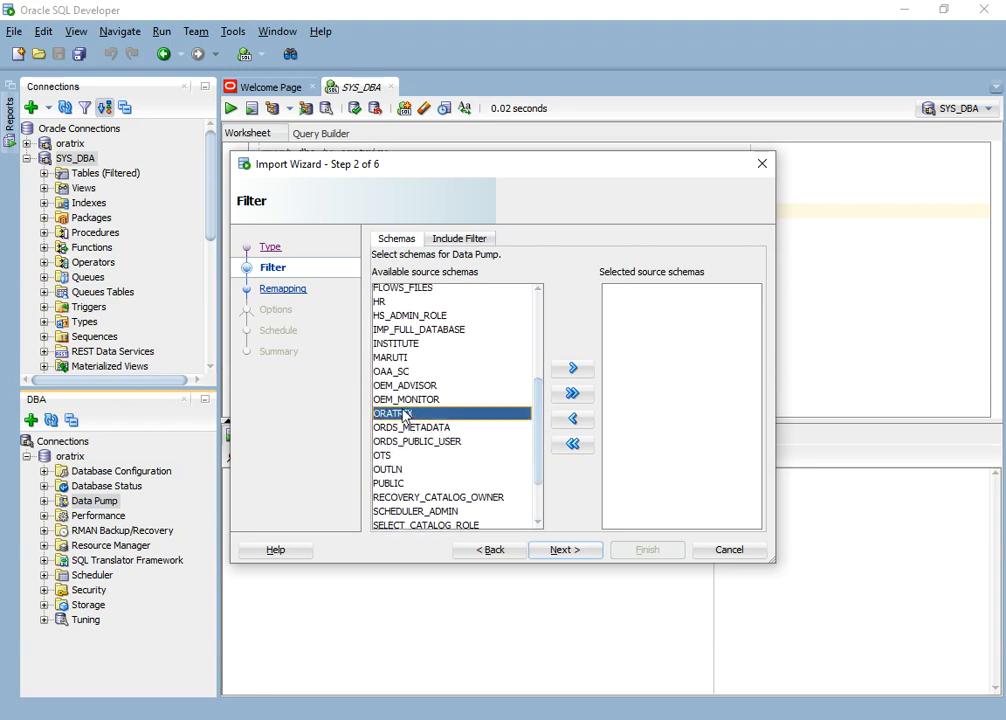
pyautogui.click(570, 395)
pyautogui.click(563, 549)
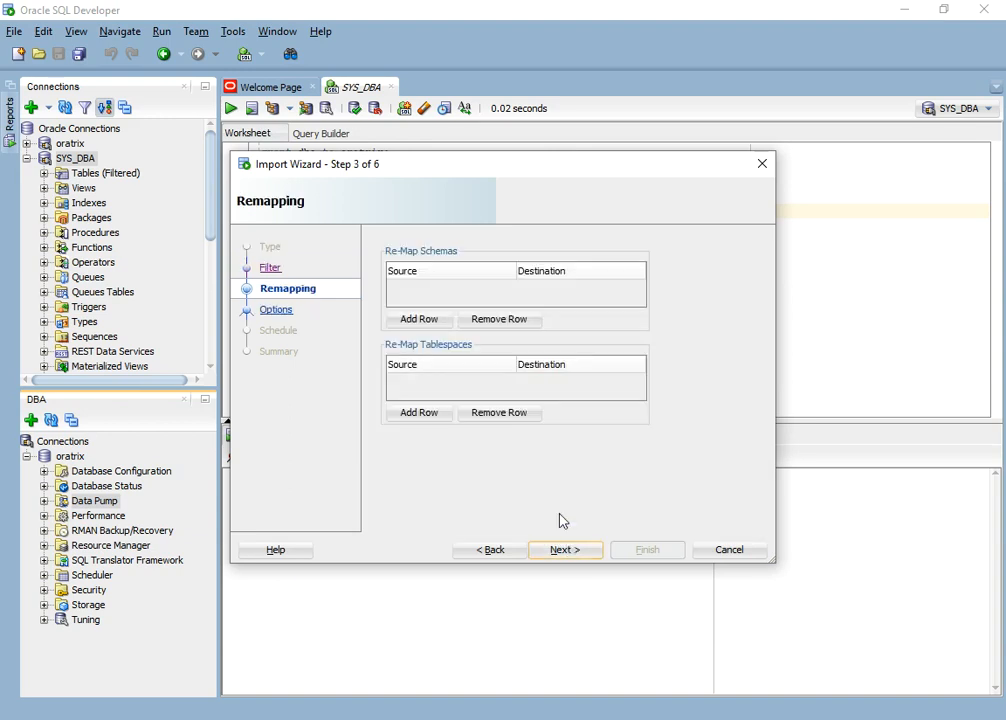
# - Add a schema remap from ORATRIX to oratrix
pyautogui.click(412, 320)
pyautogui.click(440, 287)
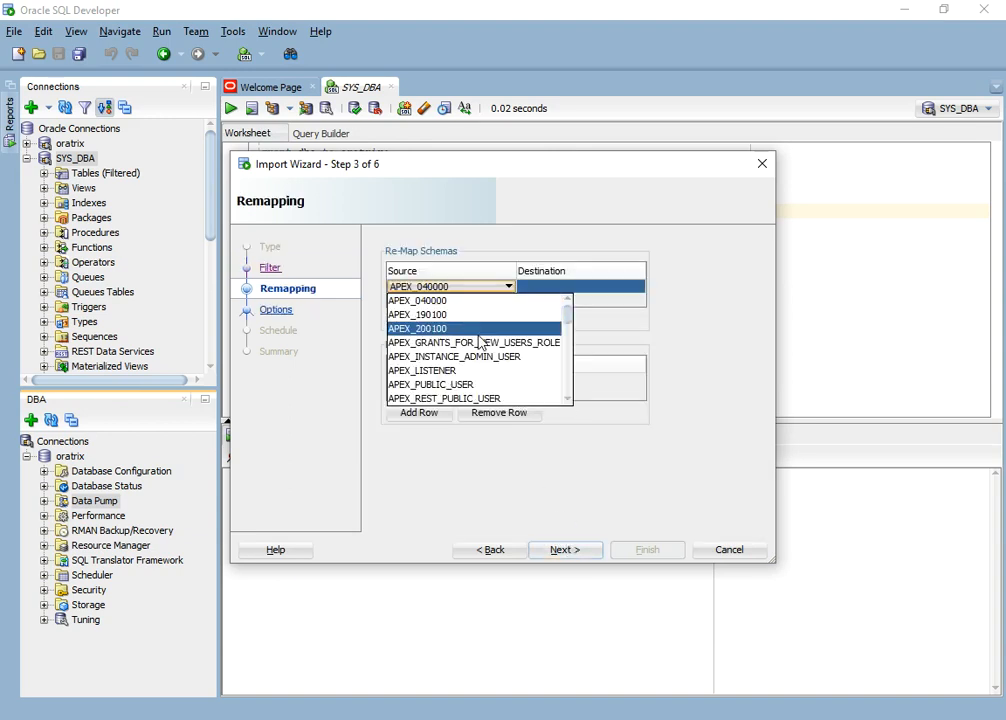
pyautogui.scroll(-5, 482, 348)
pyautogui.scroll(-3, 485, 352)
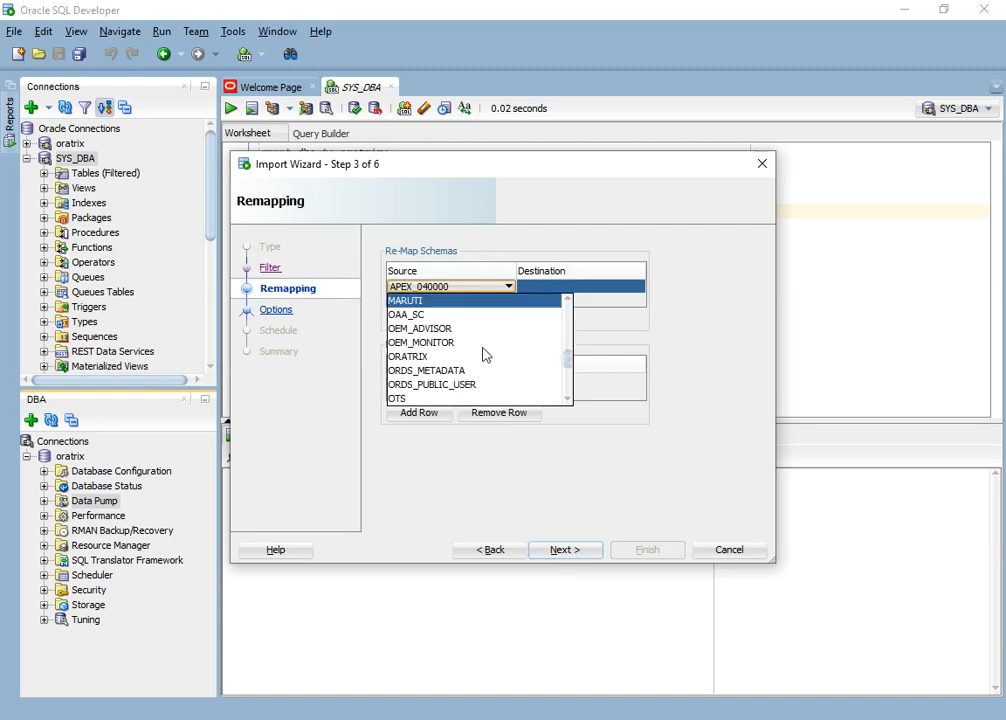
pyautogui.scroll(1, 465, 346)
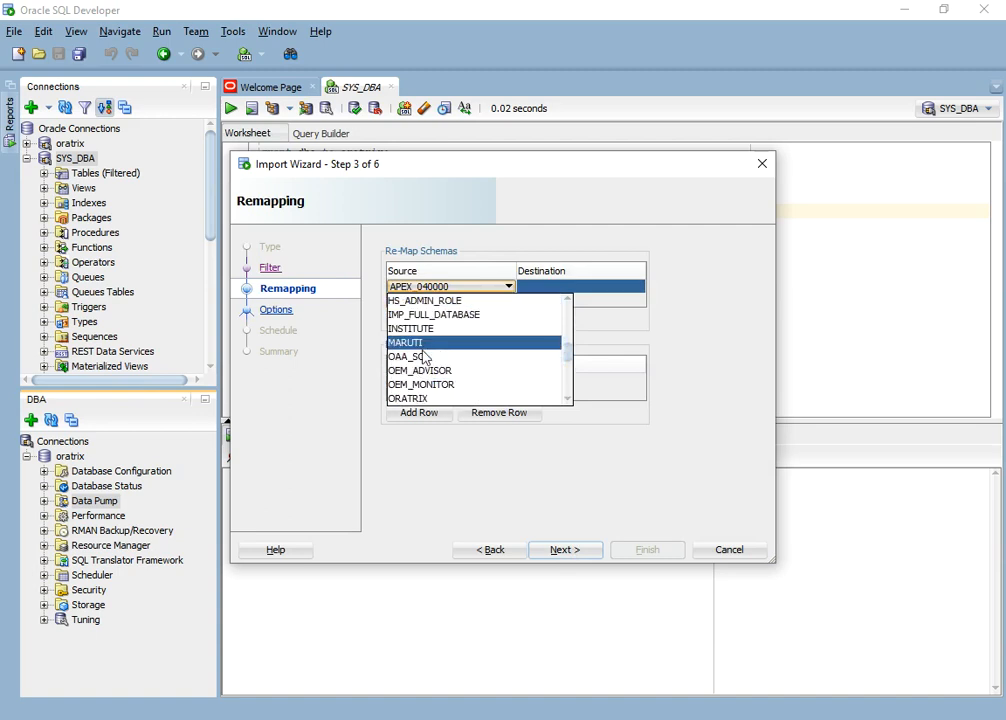
pyautogui.scroll(-1, 425, 357)
pyautogui.click(440, 356)
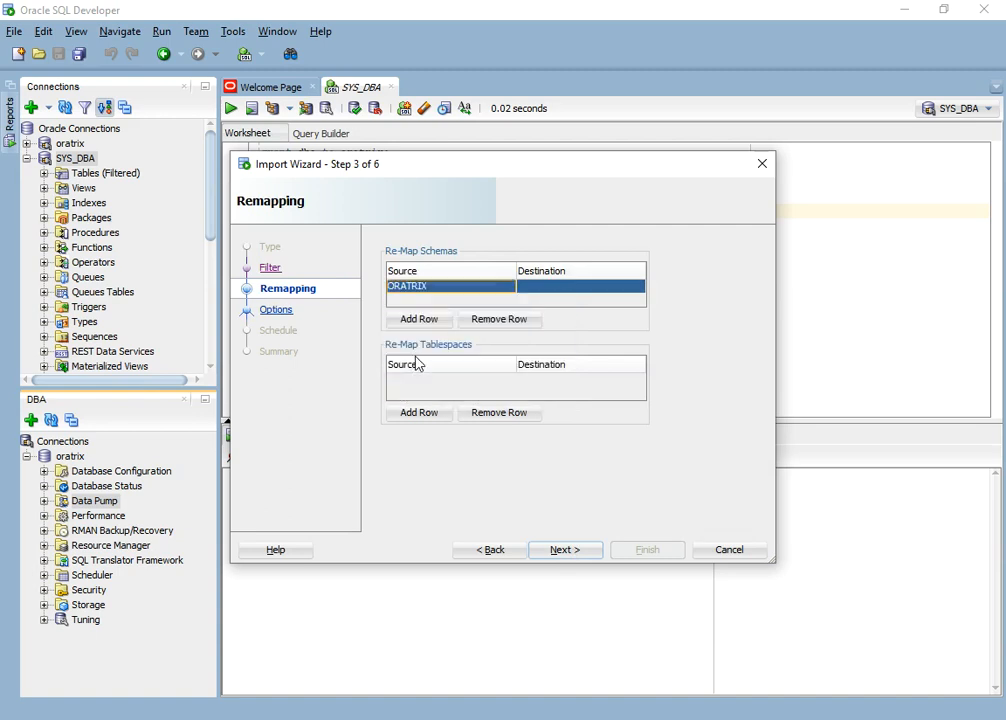
pyautogui.click(539, 287)
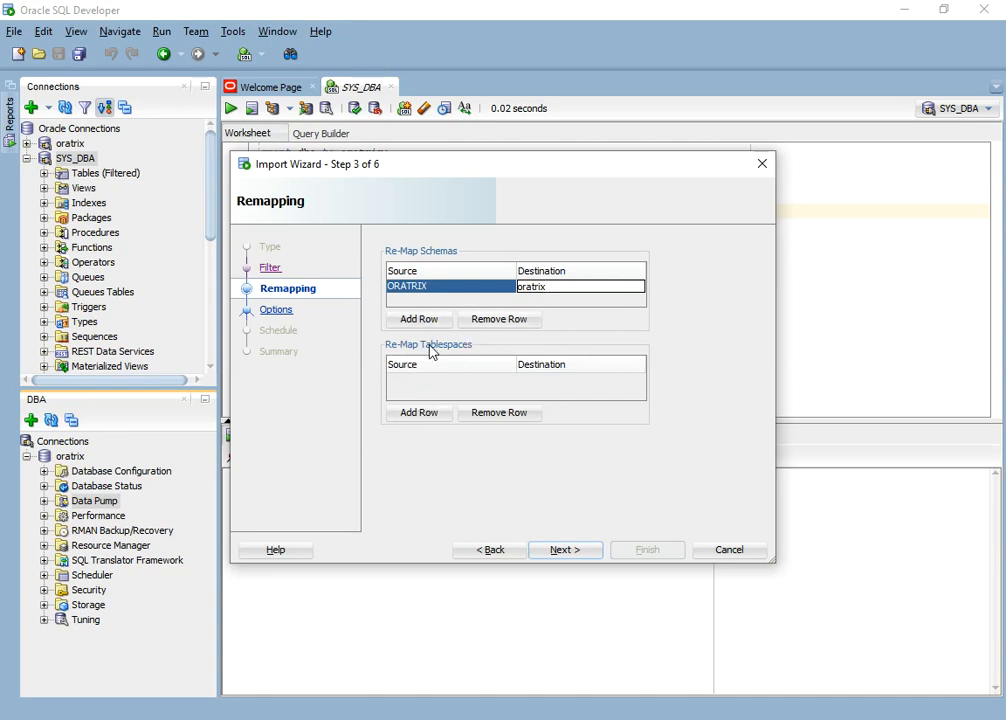
pyautogui.click(444, 287)
pyautogui.click(444, 288)
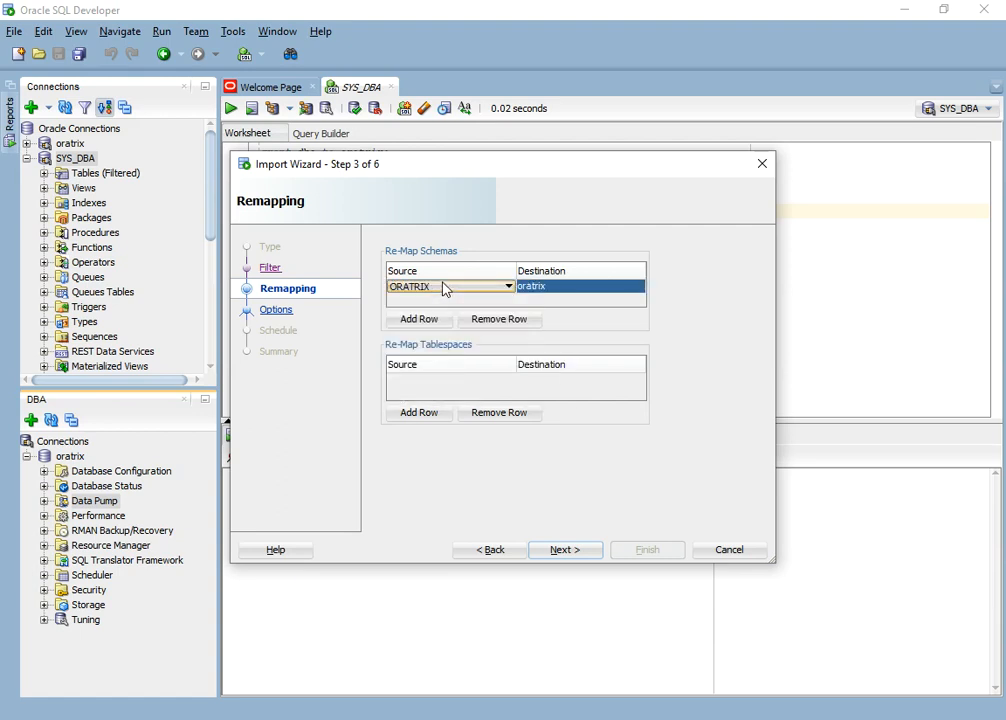
pyautogui.click(419, 413)
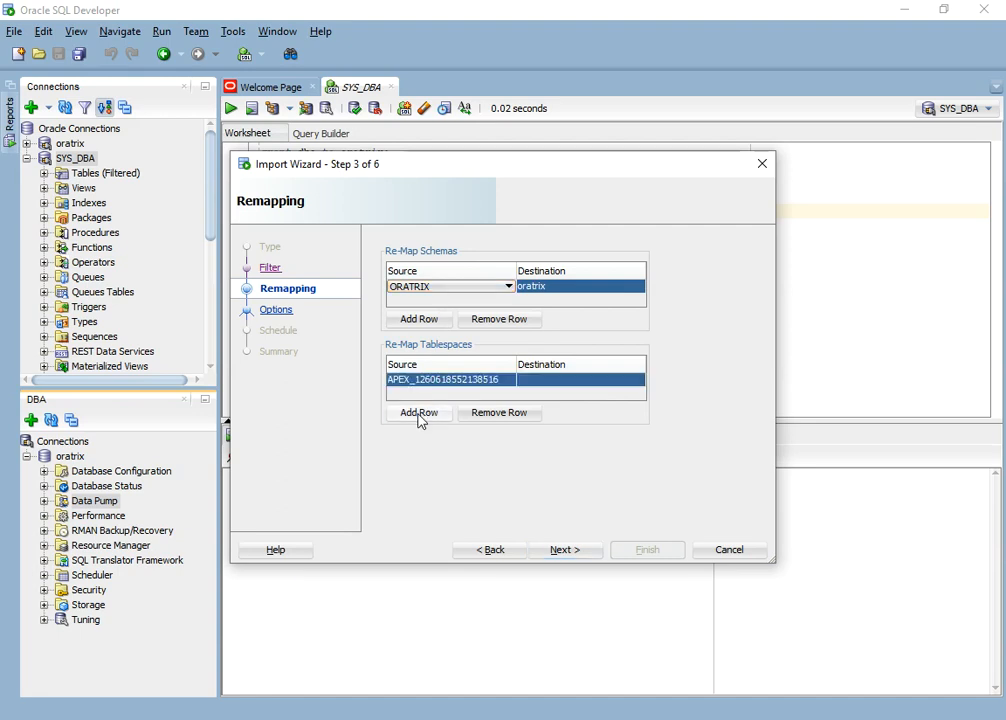
pyautogui.click(497, 384)
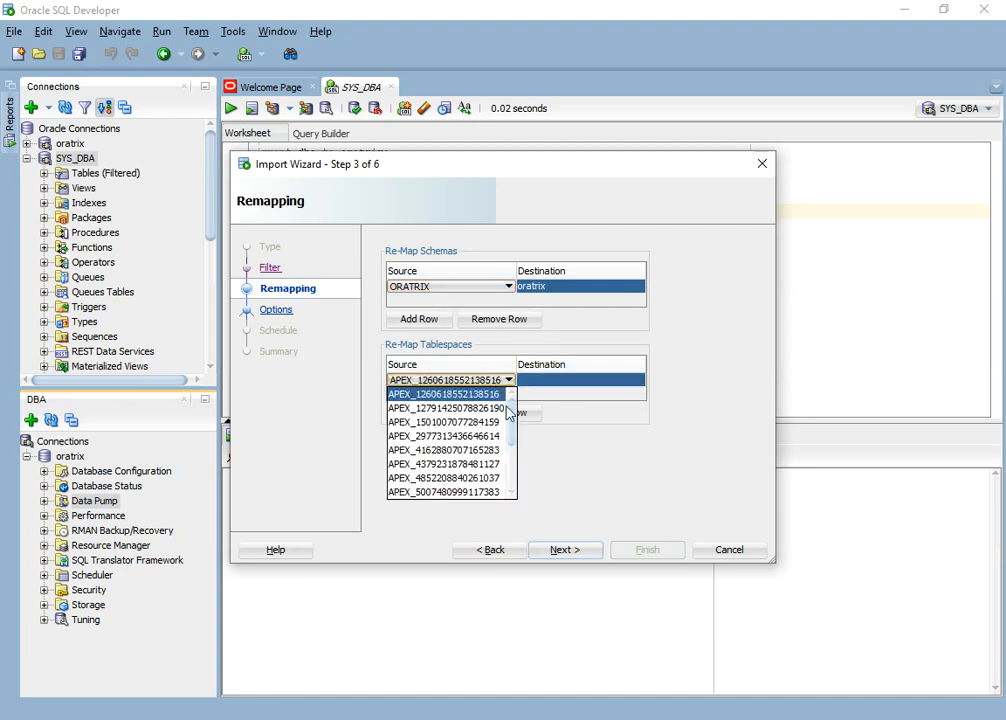
pyautogui.moveTo(513, 418)
pyautogui.mouseDown()
pyautogui.moveTo(514, 475)
pyautogui.moveTo(517, 418)
pyautogui.moveTo(513, 452)
pyautogui.moveTo(513, 441)
pyautogui.mouseUp()
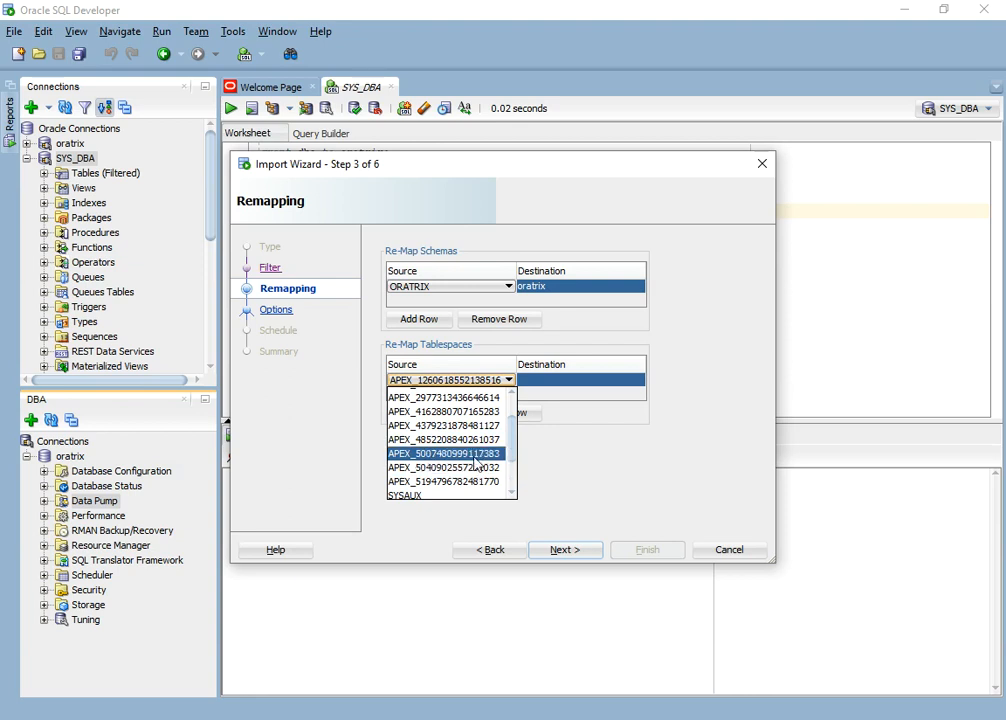
pyautogui.click(477, 454)
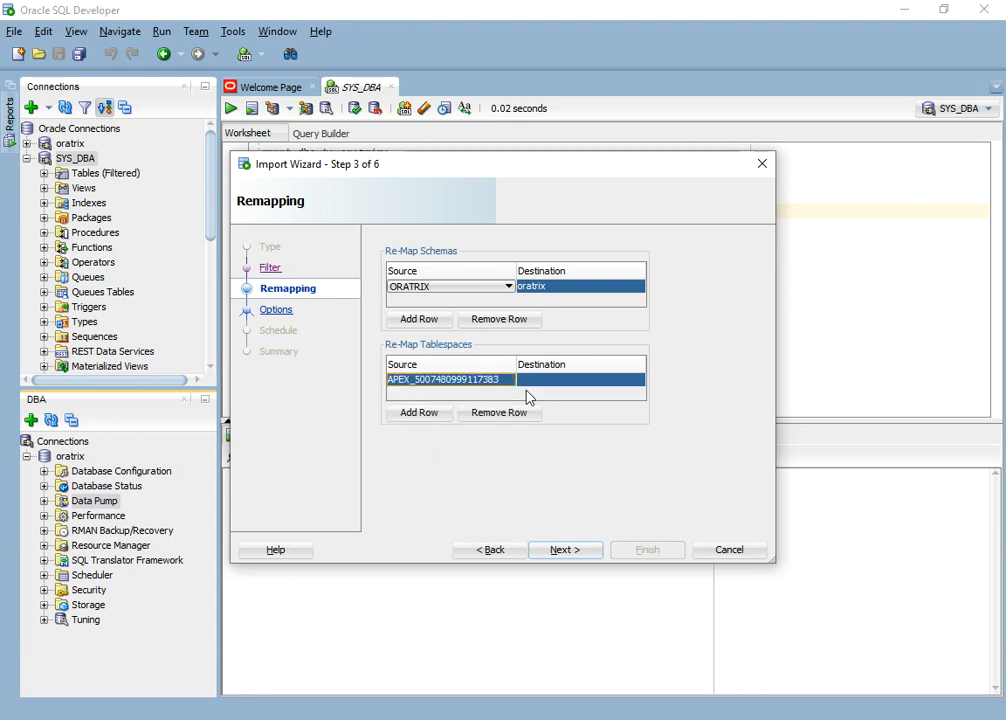
pyautogui.click(551, 382)
pyautogui.click(552, 381)
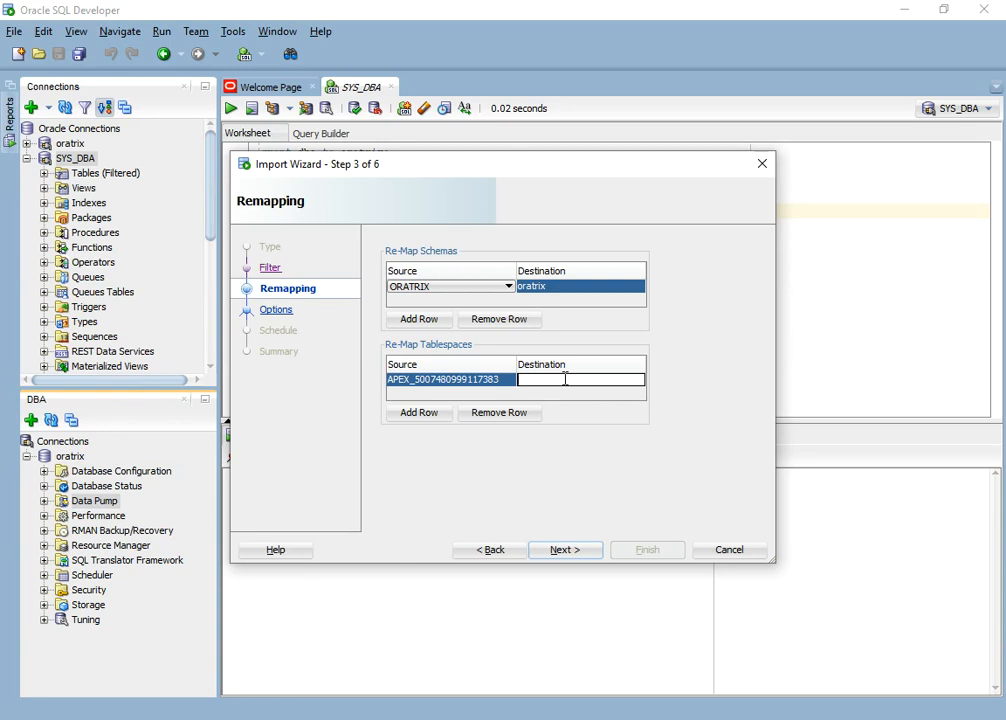
# - Open File Explorer and browse to the oradata\XE\XEPDB1 datafile folder
pyautogui.press('super+r')
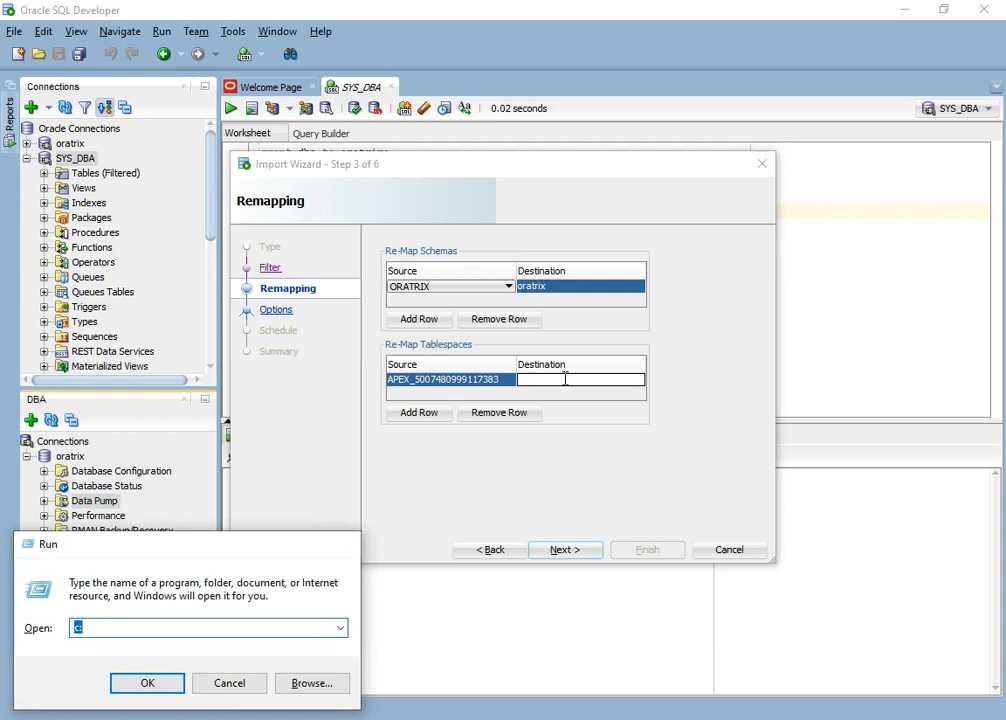
pyautogui.press('Return')
pyautogui.press('Down')
pyautogui.press('Return')
pyautogui.press('Return')
pyautogui.press('Down')
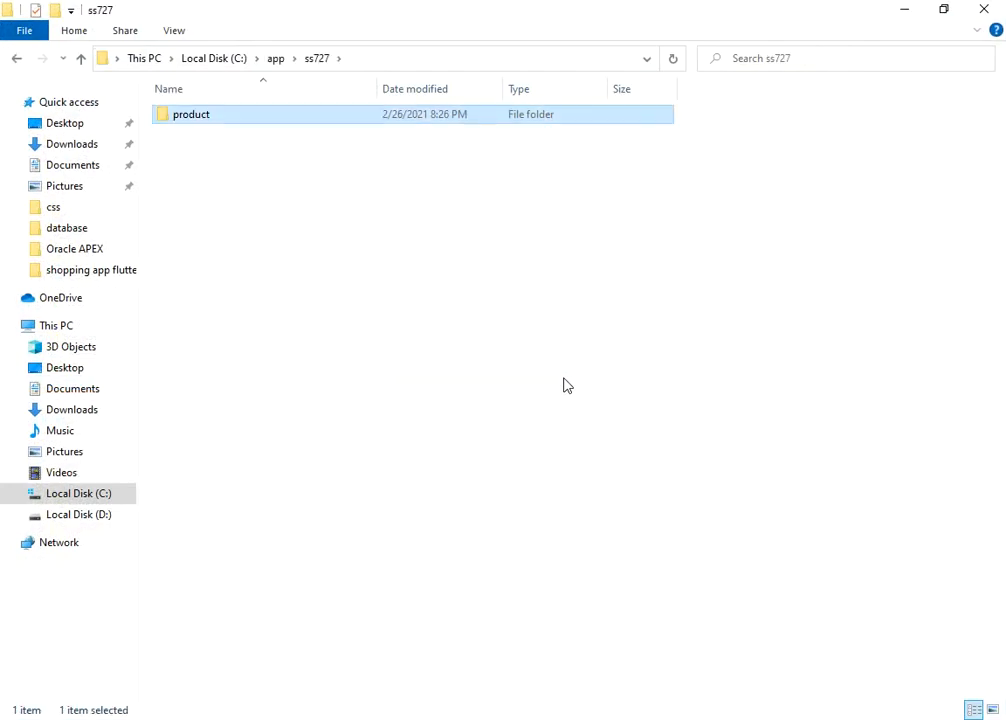
pyautogui.press('Return')
pyautogui.press('Down')
pyautogui.press('Return')
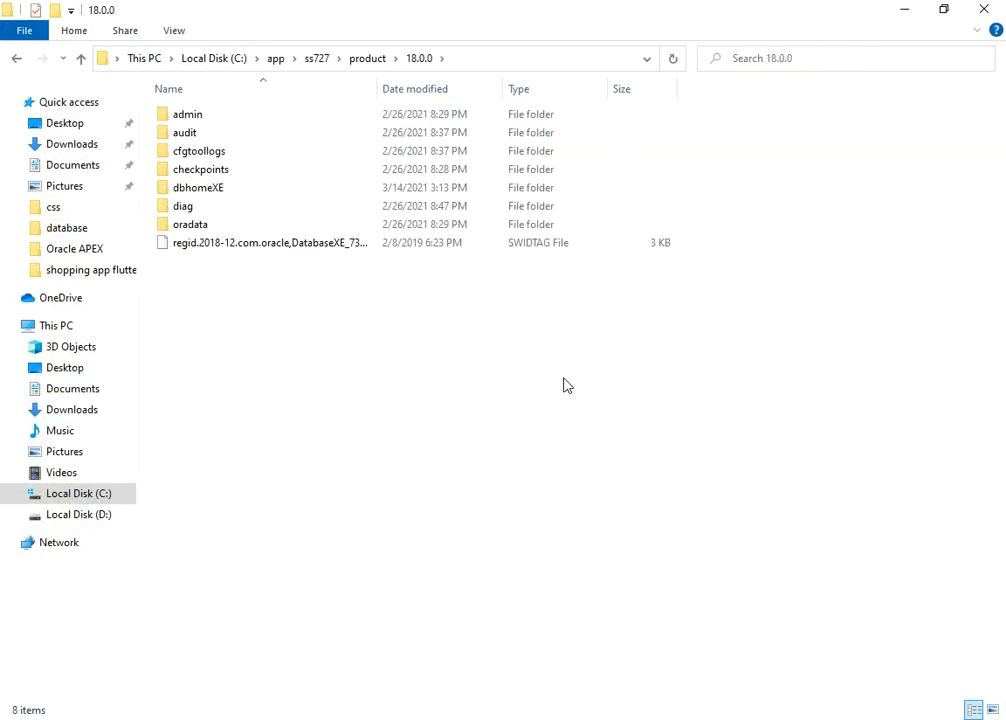
pyautogui.press('Down')
pyautogui.press('Down')
pyautogui.press('Down')
pyautogui.press('Down')
pyautogui.press('Down')
pyautogui.press('Down')
pyautogui.press('Down')
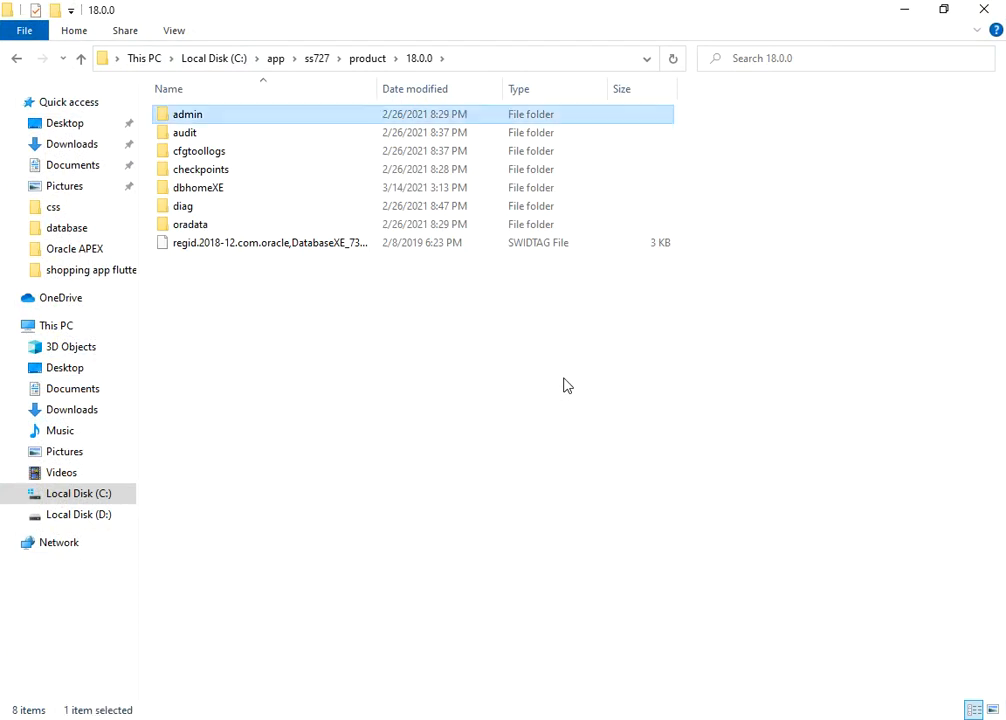
pyautogui.press('Return')
pyautogui.press('Down')
pyautogui.press('Return')
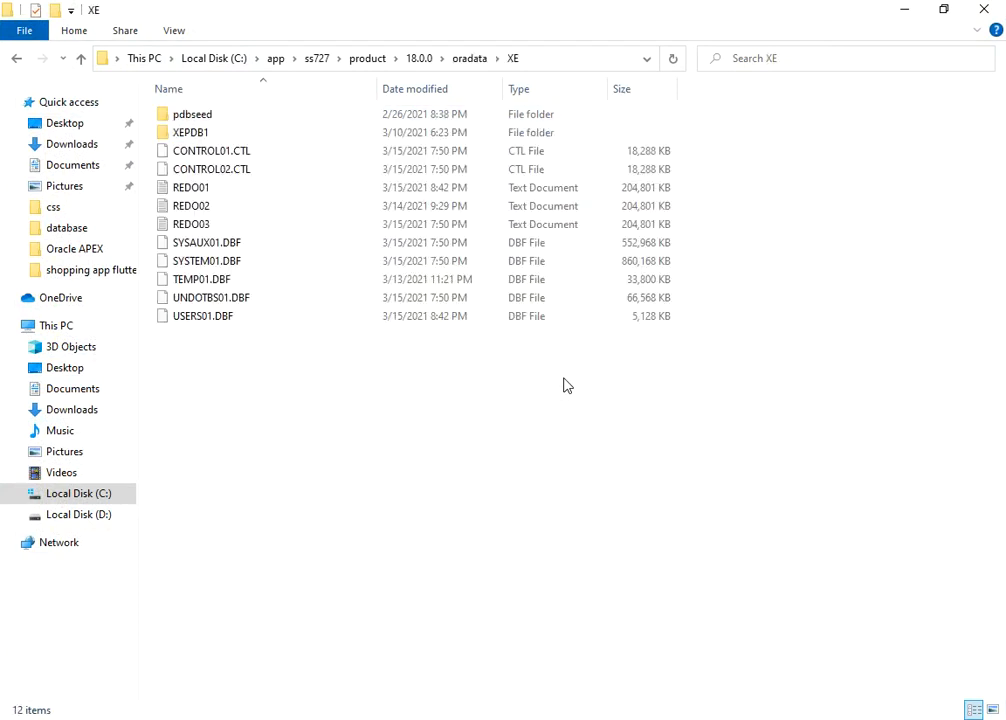
pyautogui.press('Down')
pyautogui.press('Return')
# - Copy the APEX_2400538673782103.DBF file name and return to SQL Developer
pyautogui.press('Down')
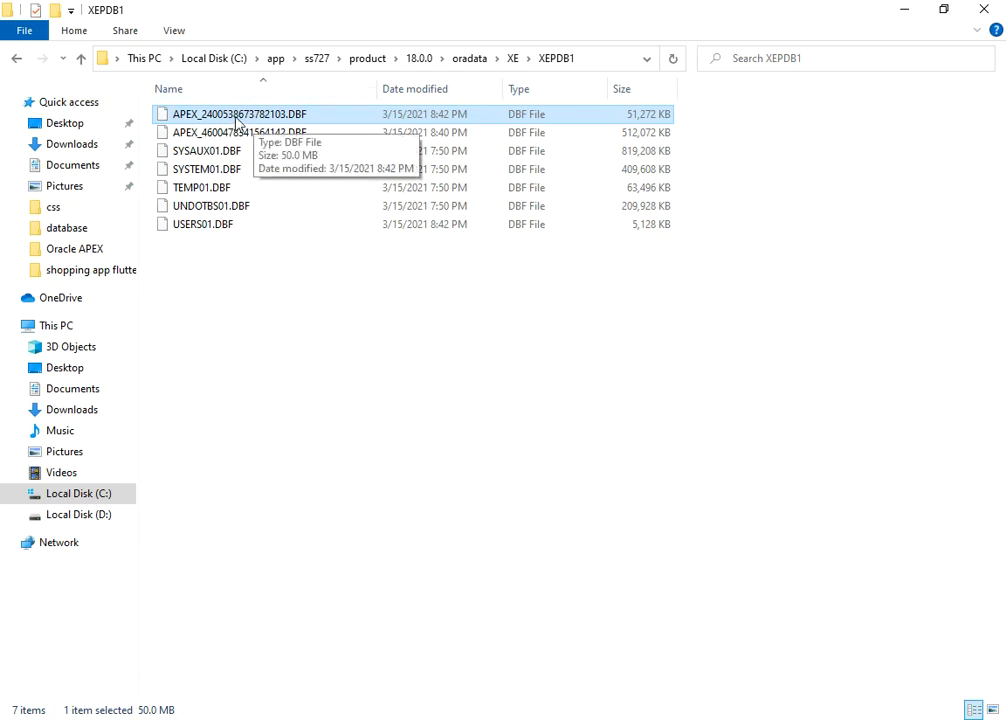
pyautogui.press('F2')
pyautogui.hotkey('ctrl', 'c')
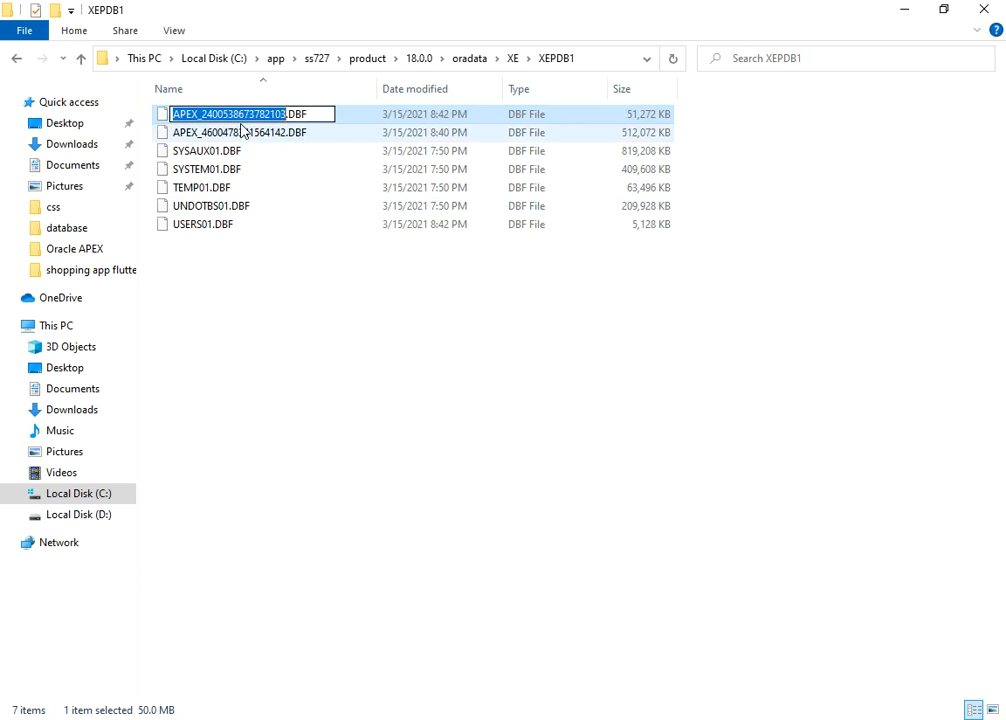
pyautogui.press('Escape')
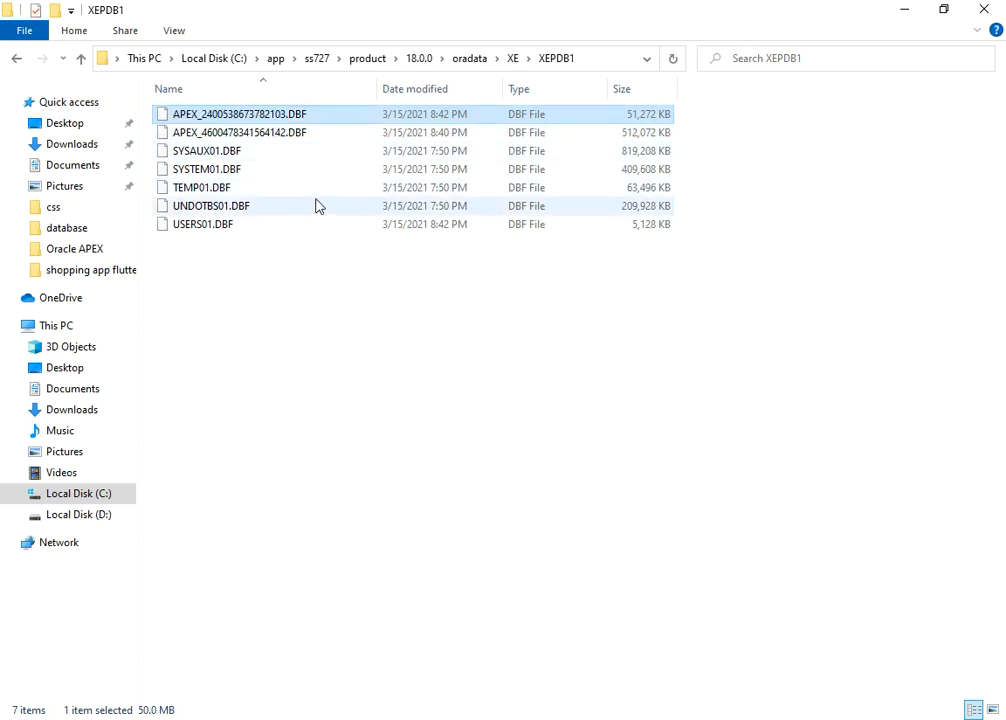
pyautogui.hotkey('alt', 'Tab')
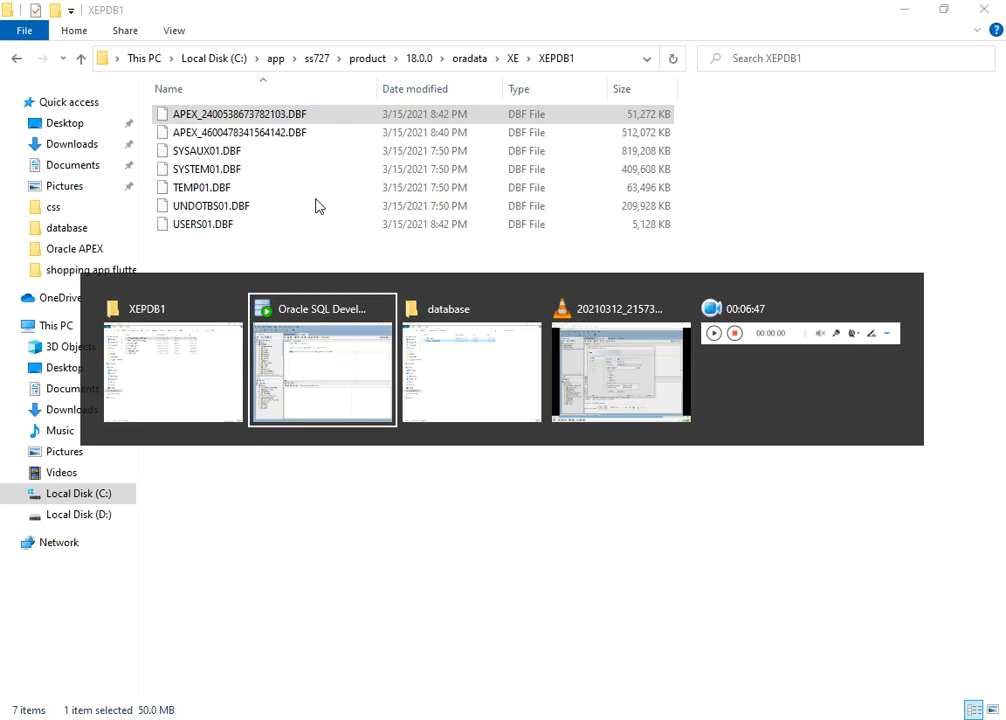
pyautogui.hotkey('ctrl', 'v')
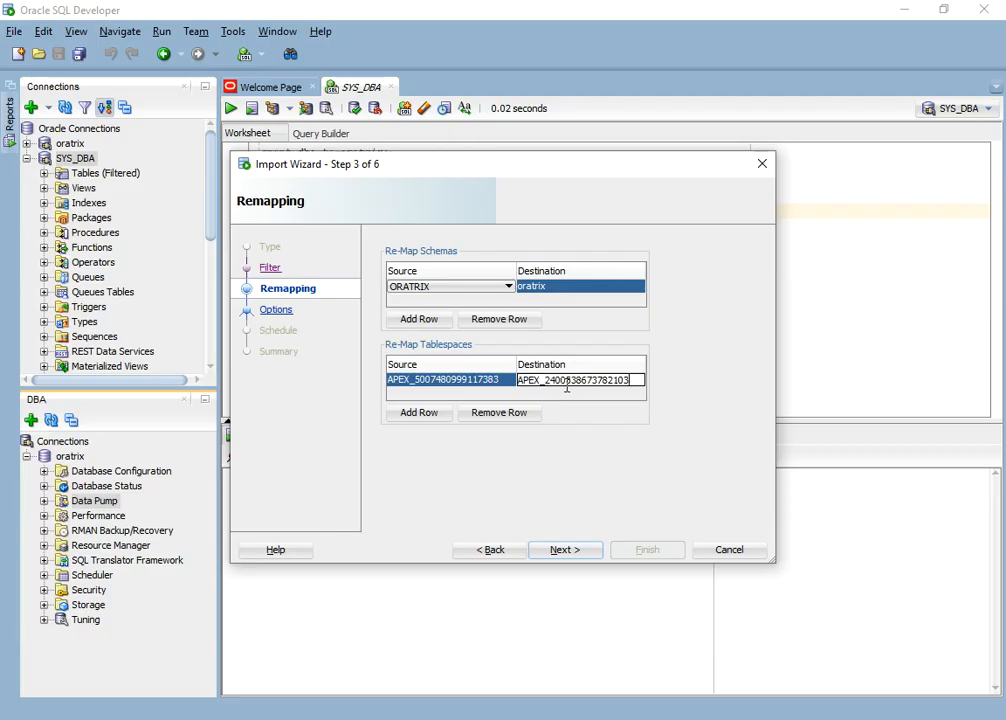
pyautogui.click(566, 551)
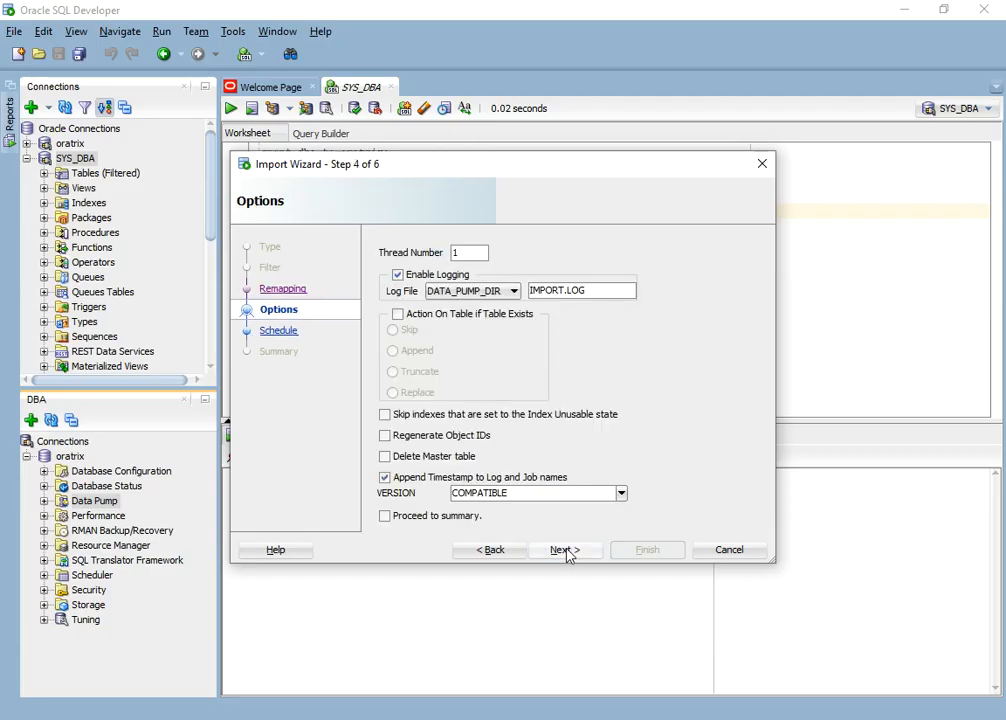
pyautogui.click(400, 316)
pyautogui.click(410, 393)
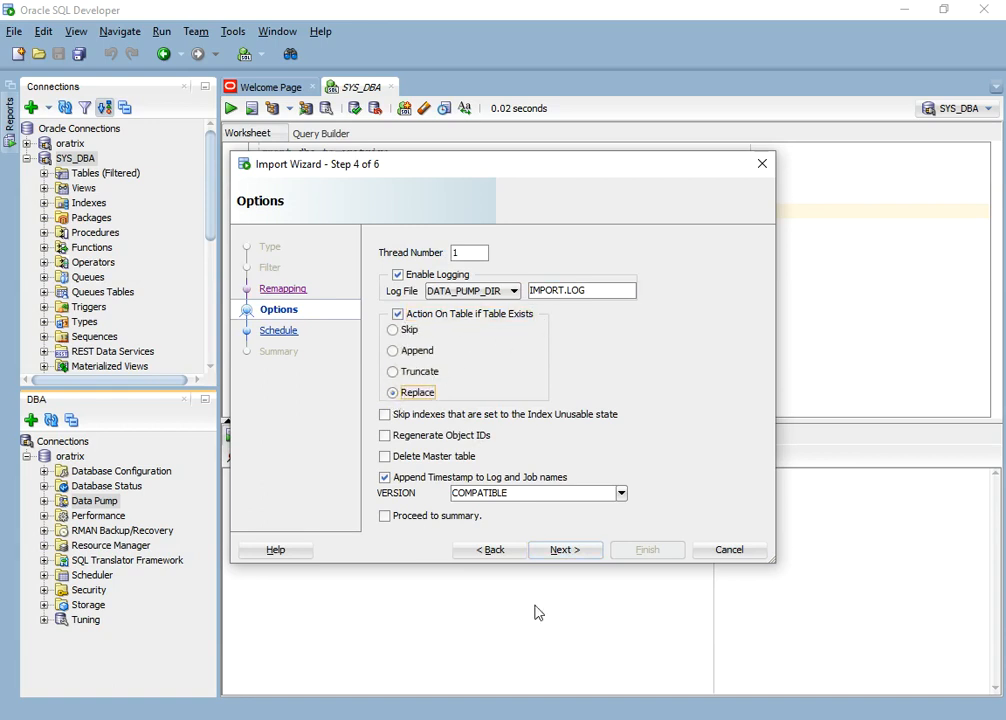
pyautogui.click(566, 552)
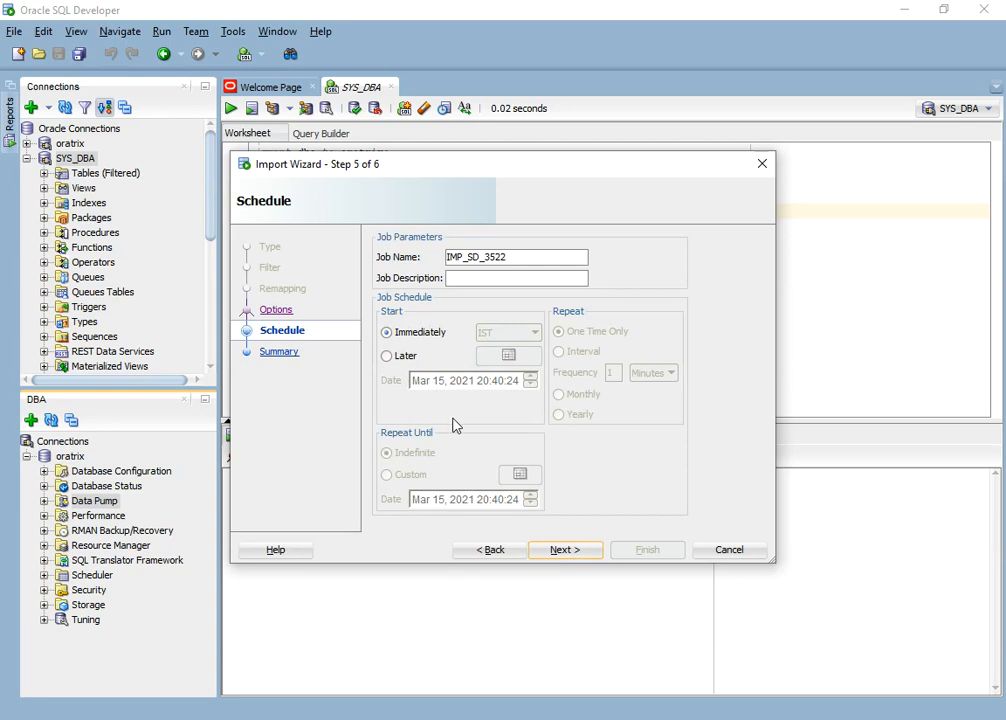
pyautogui.click(567, 553)
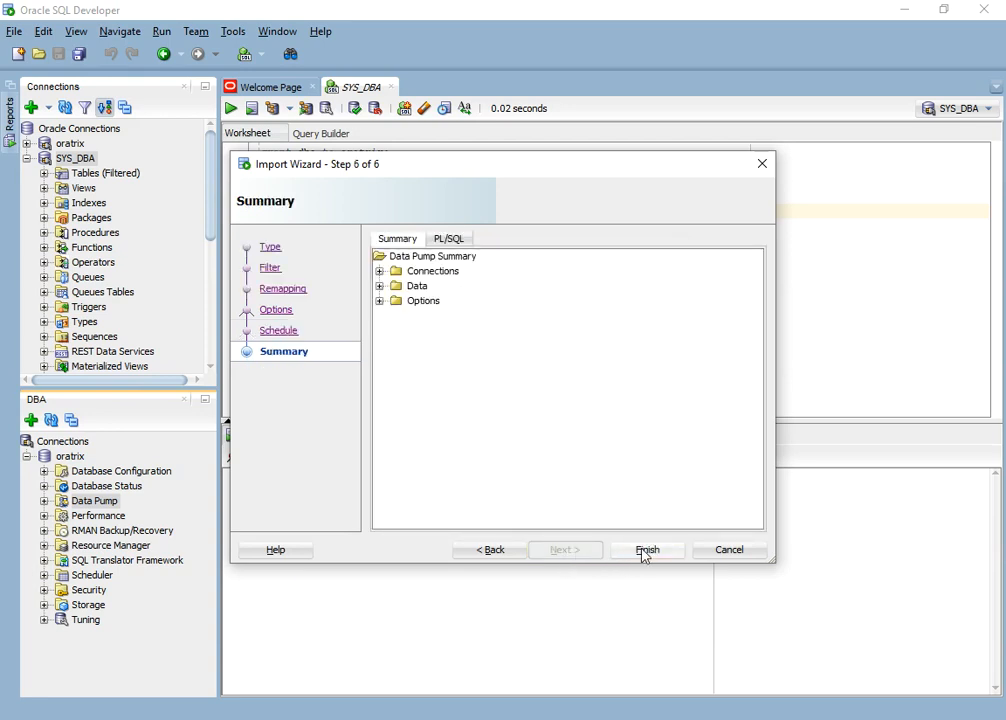